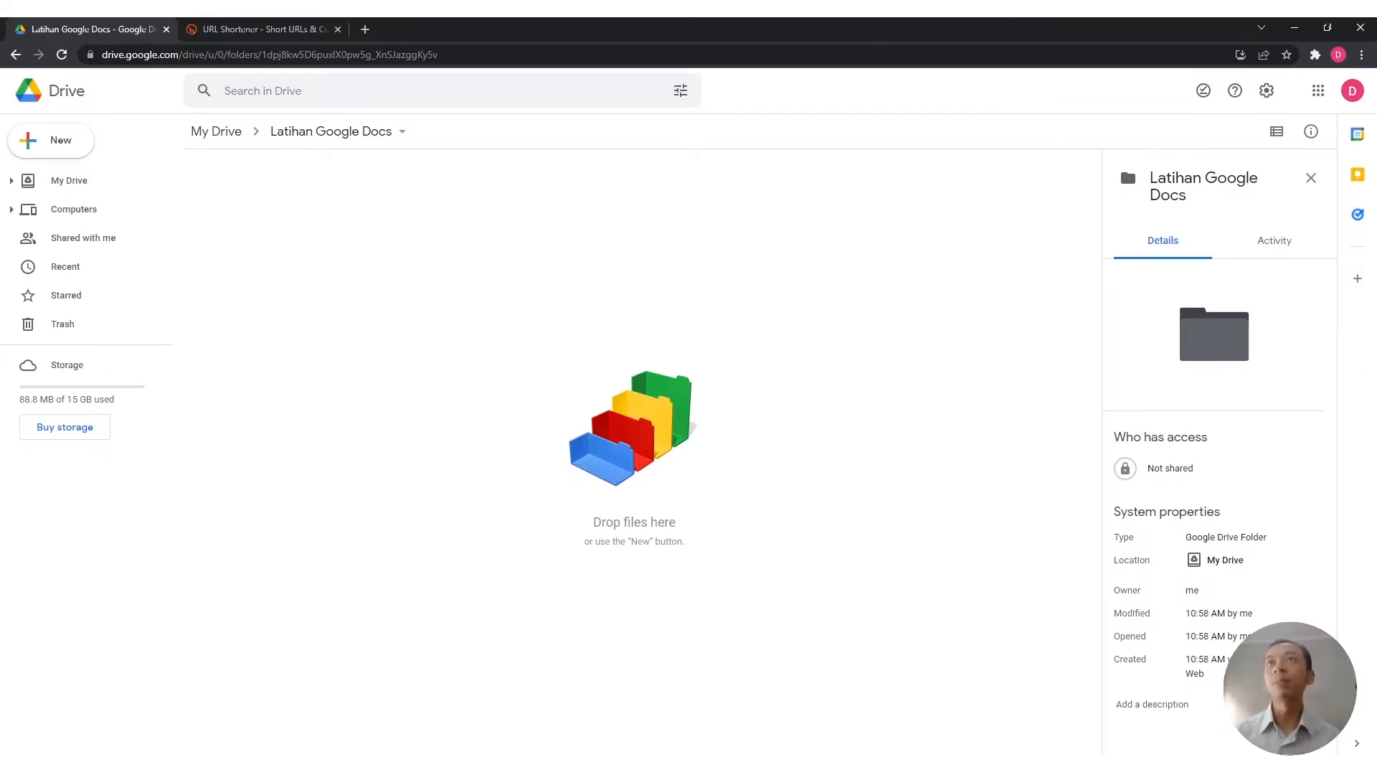
Create a blank Google Docs document in the Latihan Google Docs folder and write the lines "Bahan Bacaan" and "BAB 1 Google Docs".
click(83, 141)
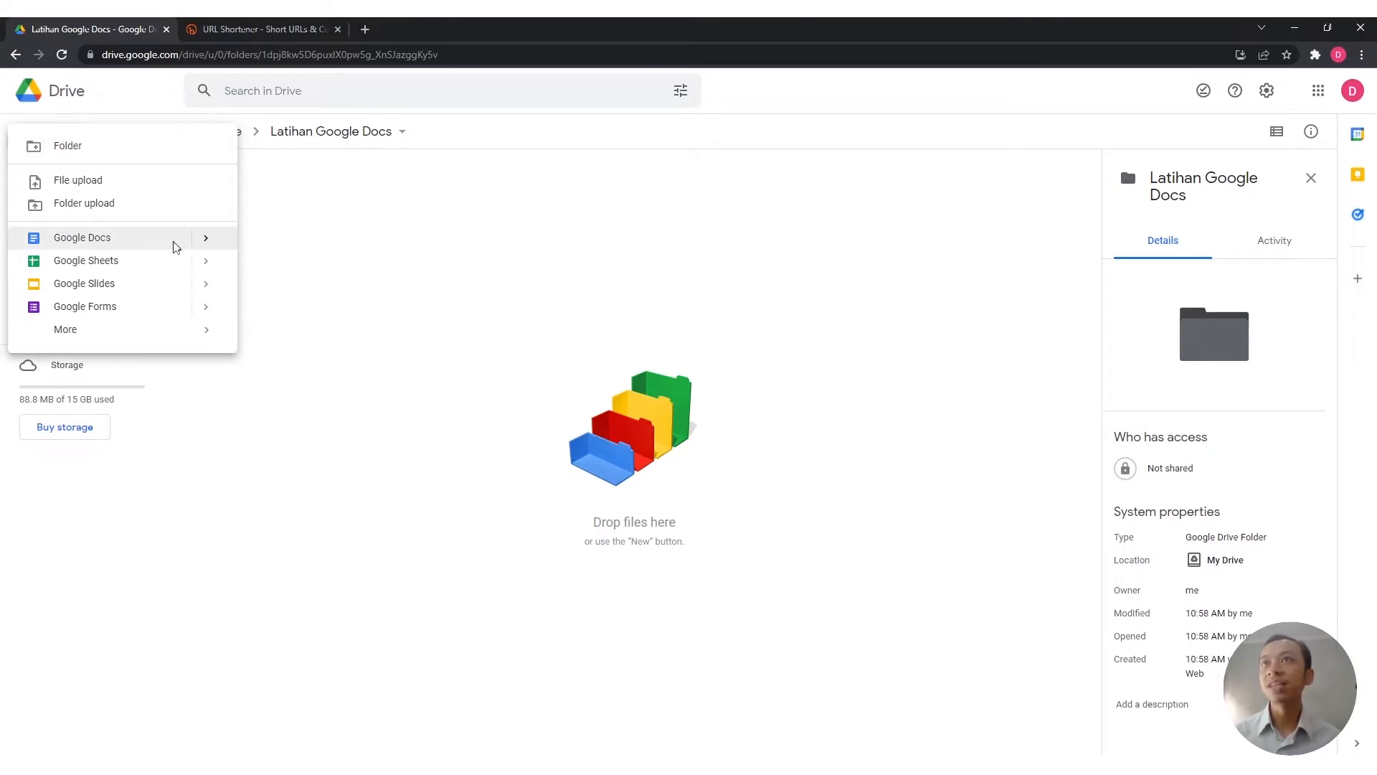
click(174, 247)
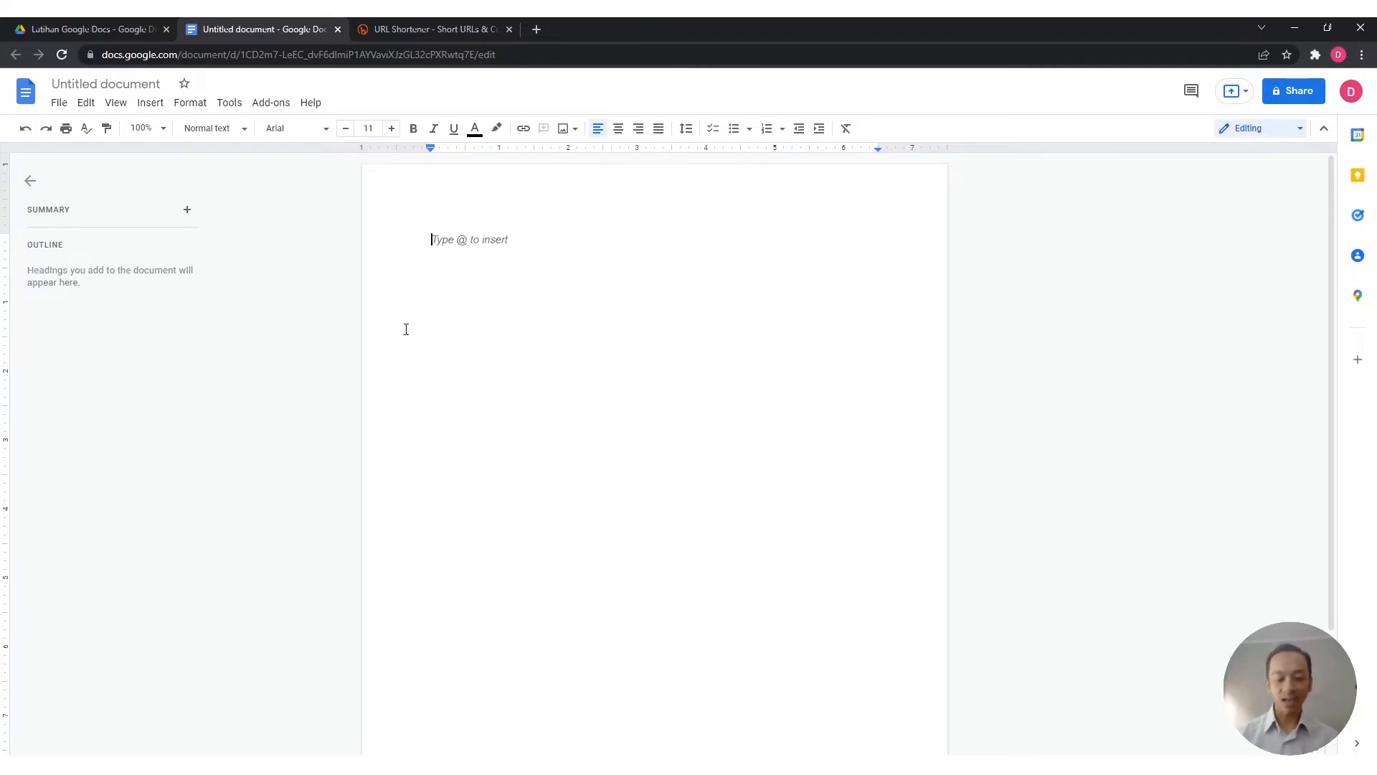
text(Bahan Bacaan)
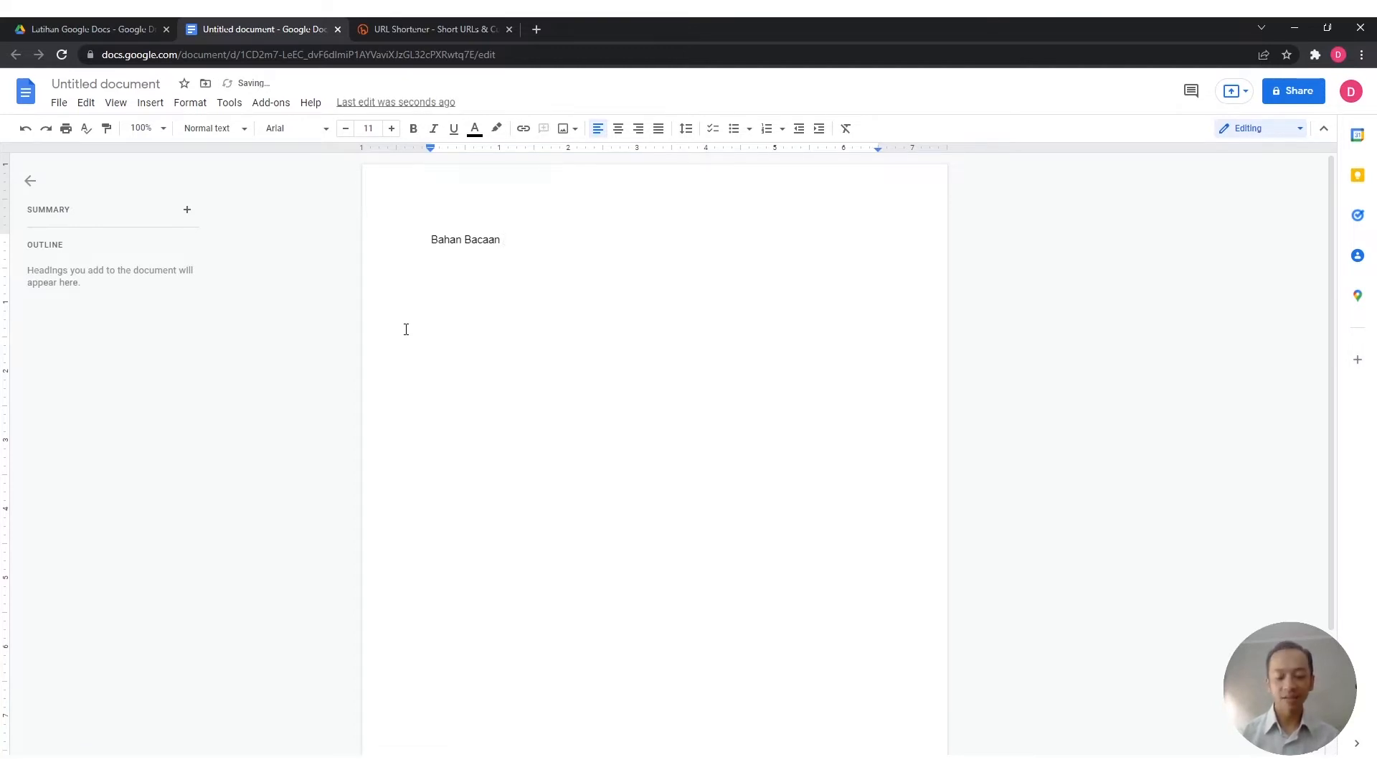
key(Return)
text(BAB 1)
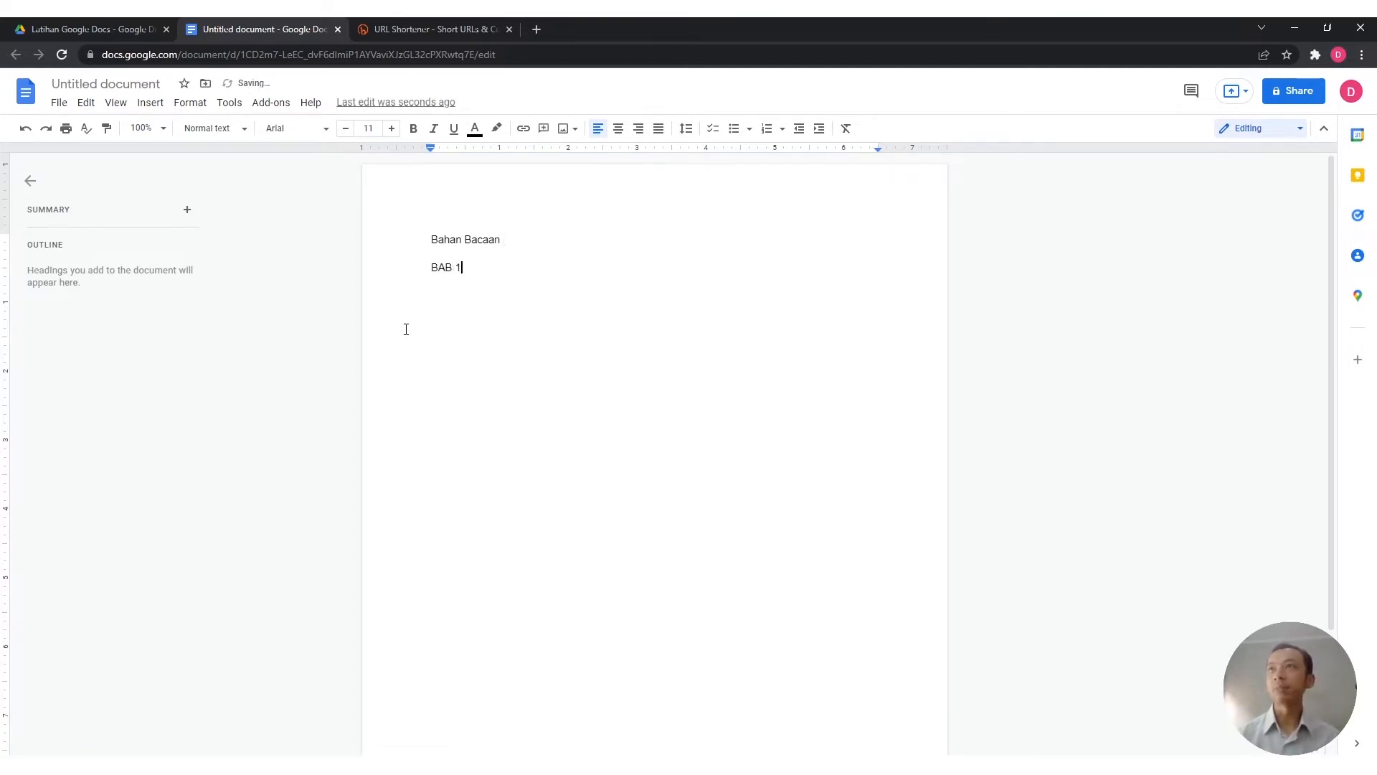
text( Go)
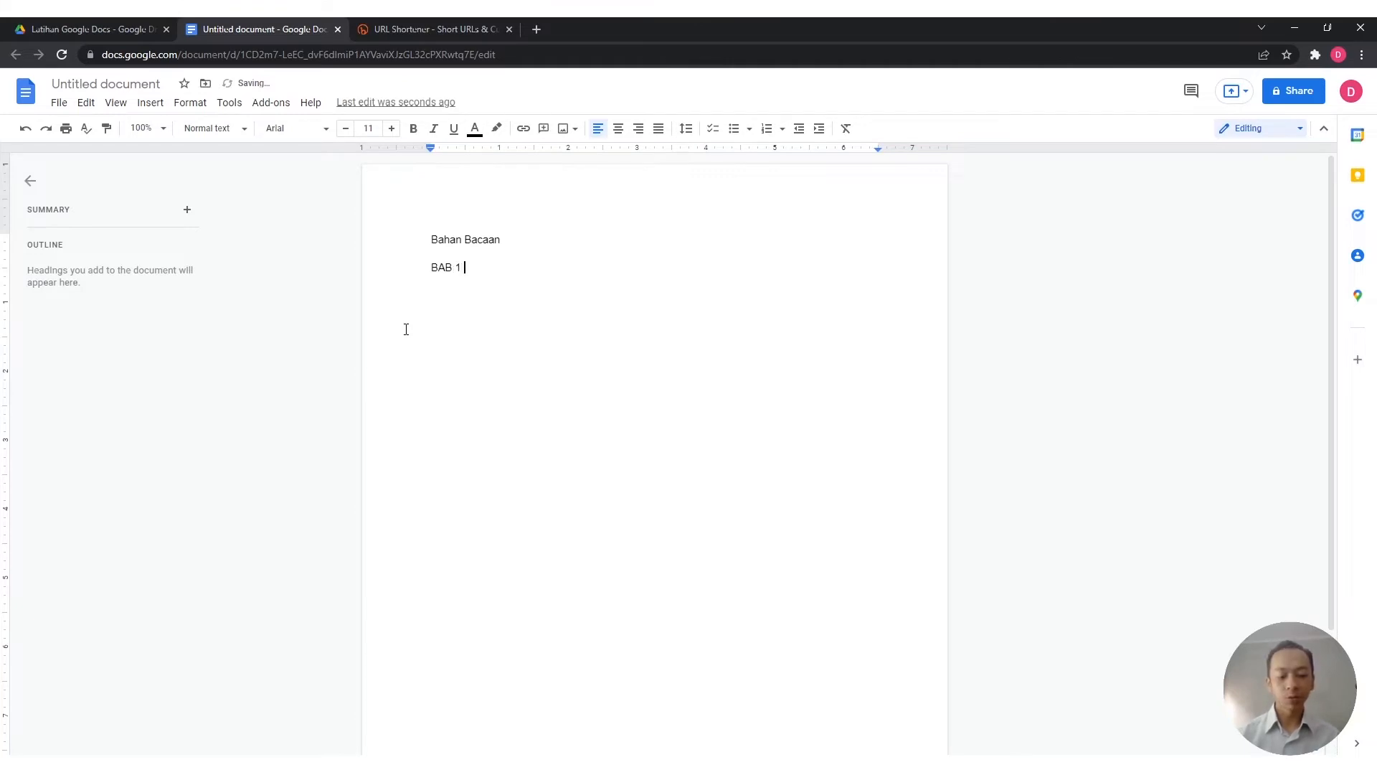
text(ogle Do)
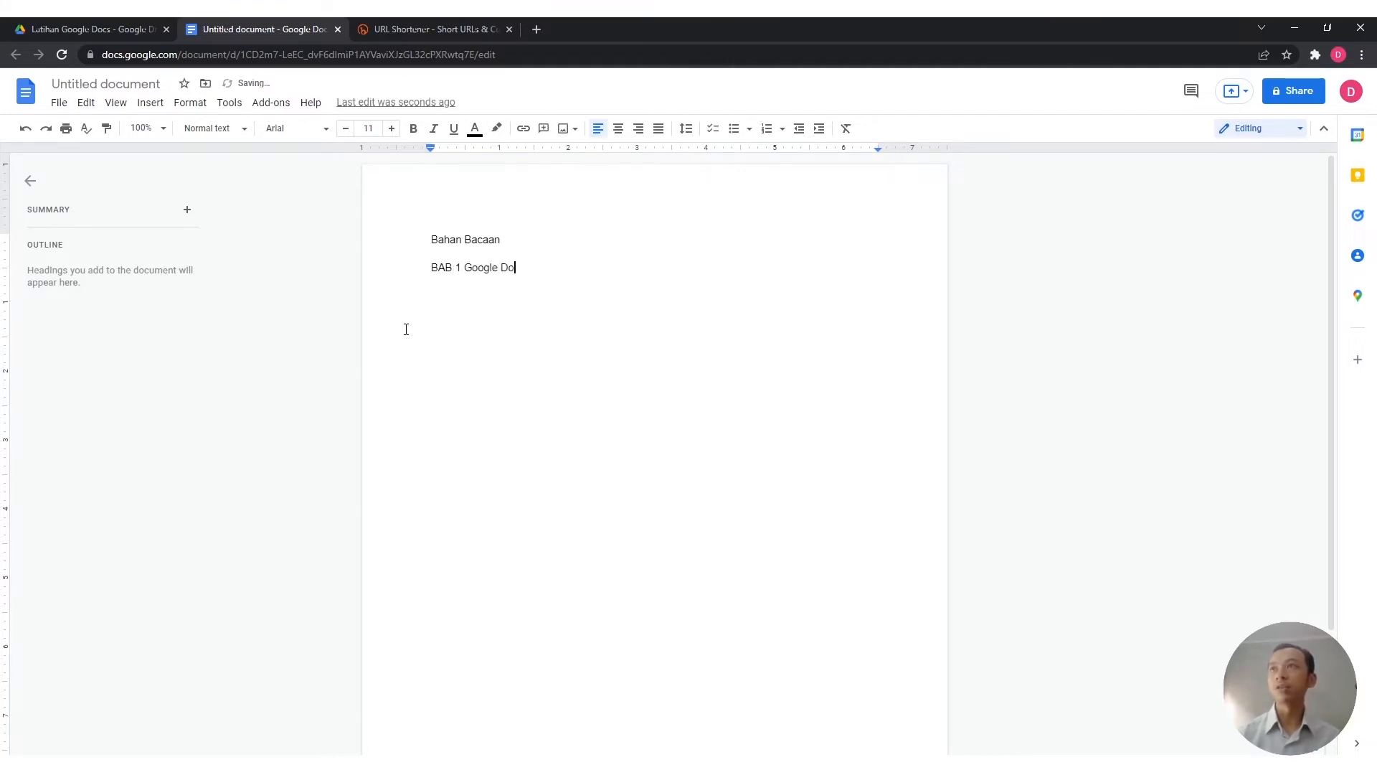
text(cs)
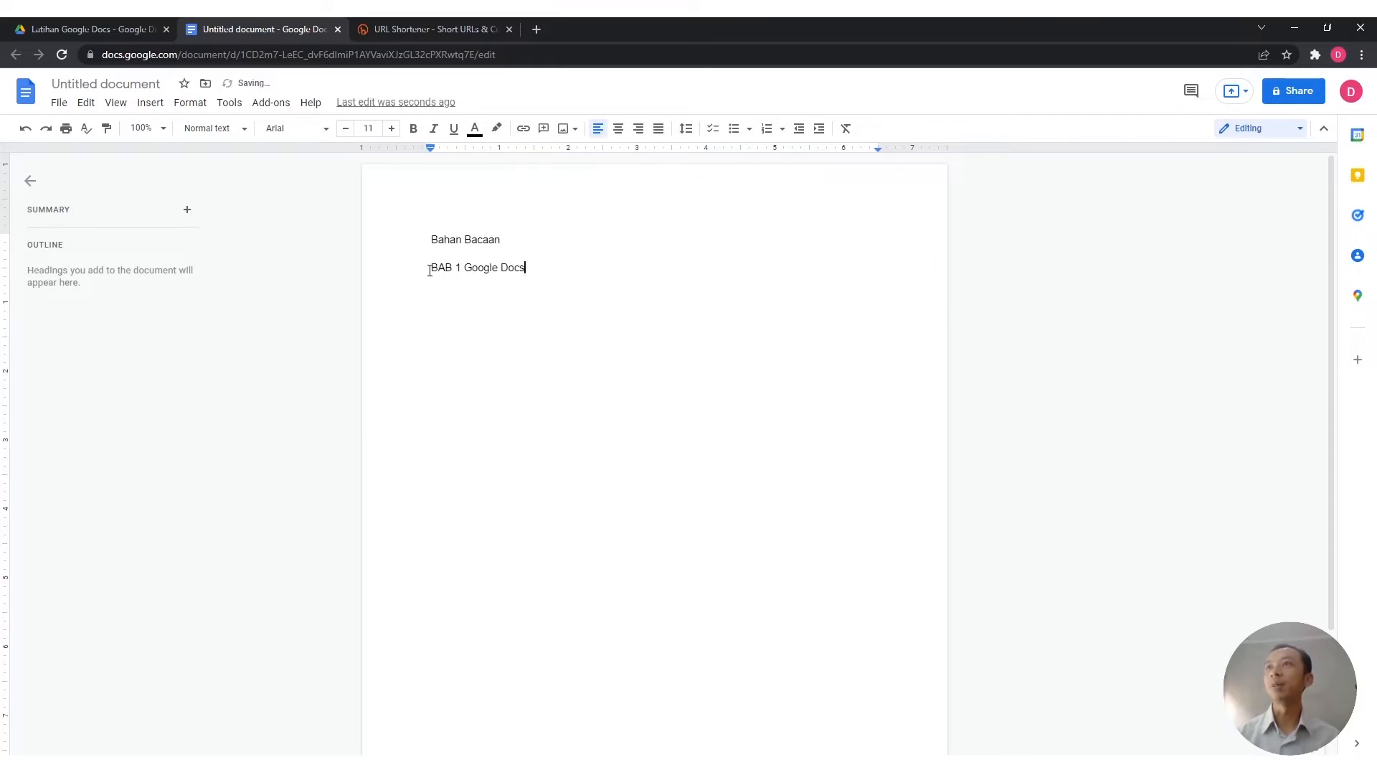
Apply the Heading 1 style to the "BAB 1 Google Docs" line.
drag(430, 269, 526, 268)
click(241, 131)
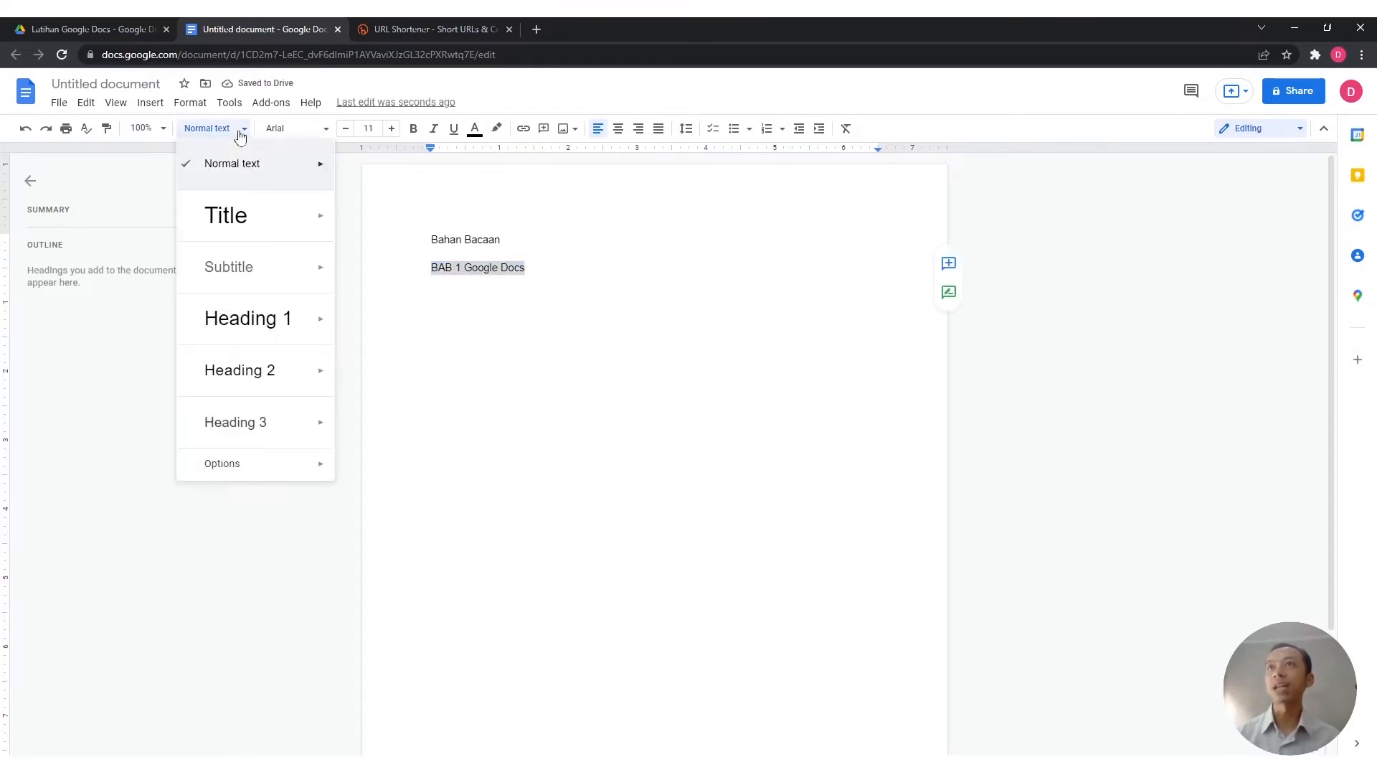
click(291, 317)
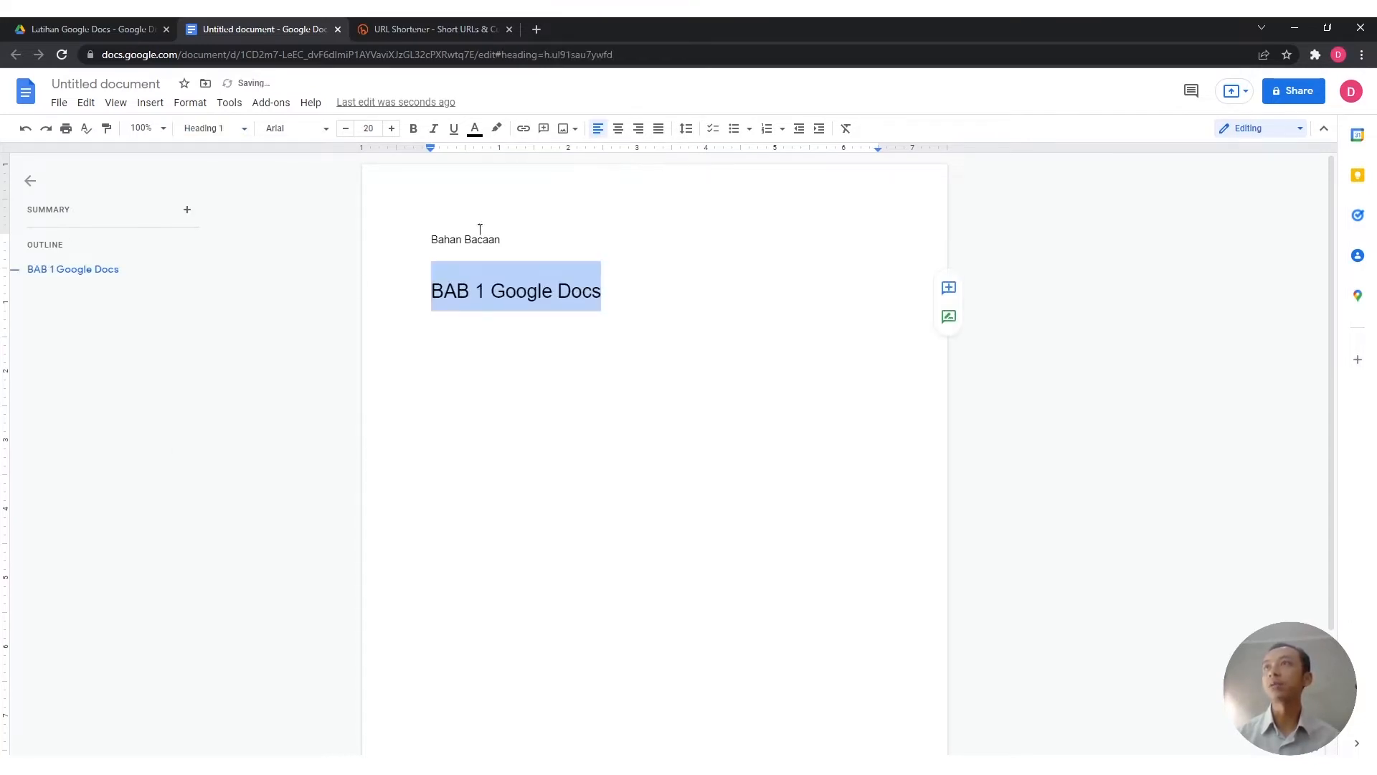
Format the "Bahan Bacaan" line as bold and italic.
click(531, 243)
drag(531, 242, 428, 225)
click(414, 129)
click(434, 129)
Search the web for "google docs" images and insert the one with four coloured app icons on a new line below the BAB 1 heading.
click(553, 292)
click(643, 287)
key(Return)
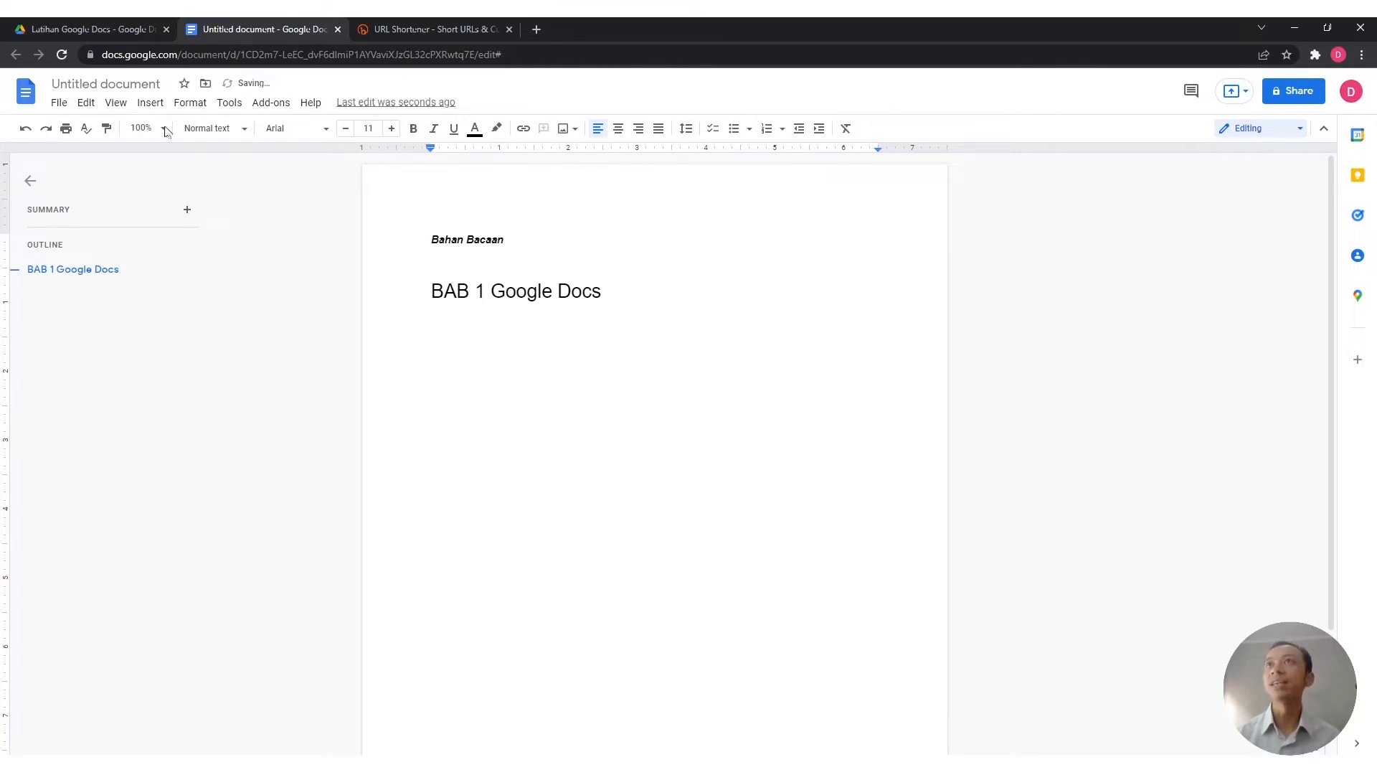
click(152, 104)
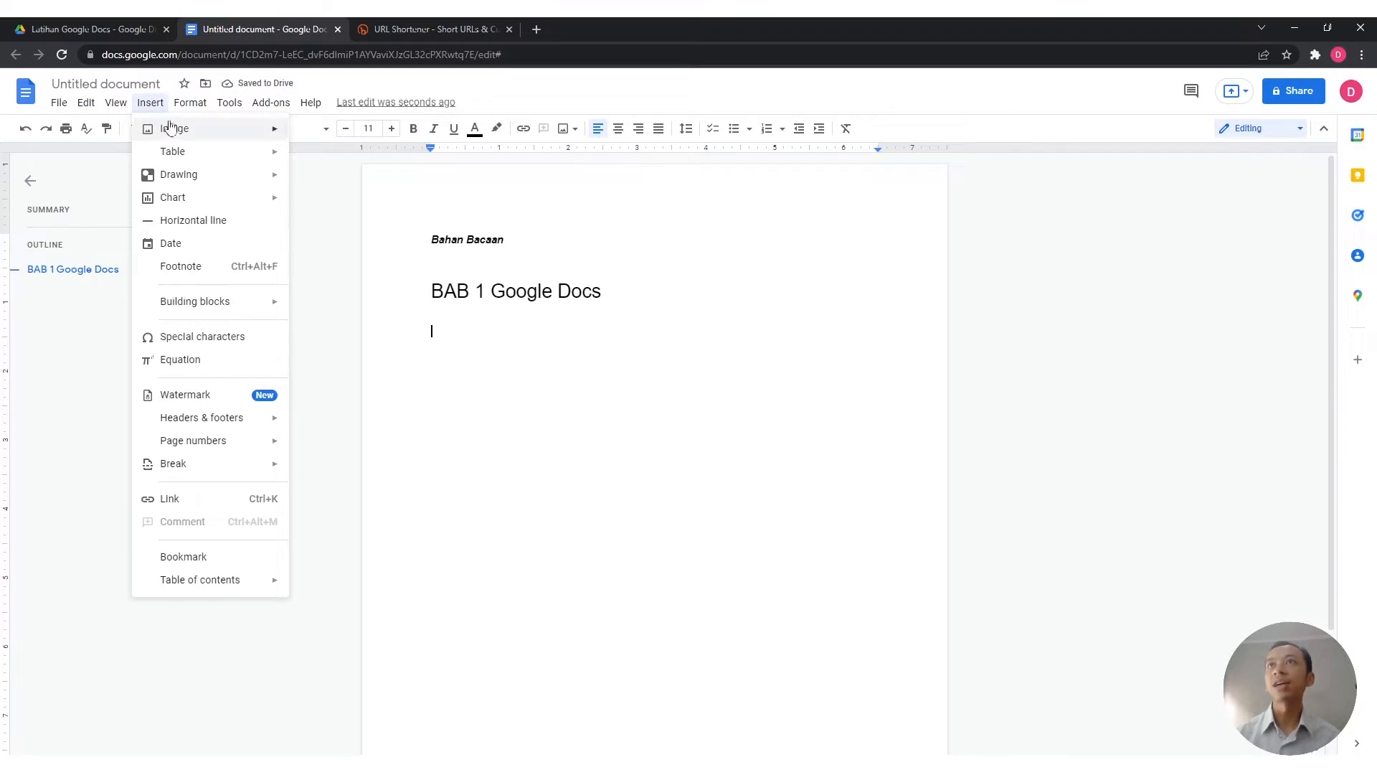
mouse_move(174, 130)
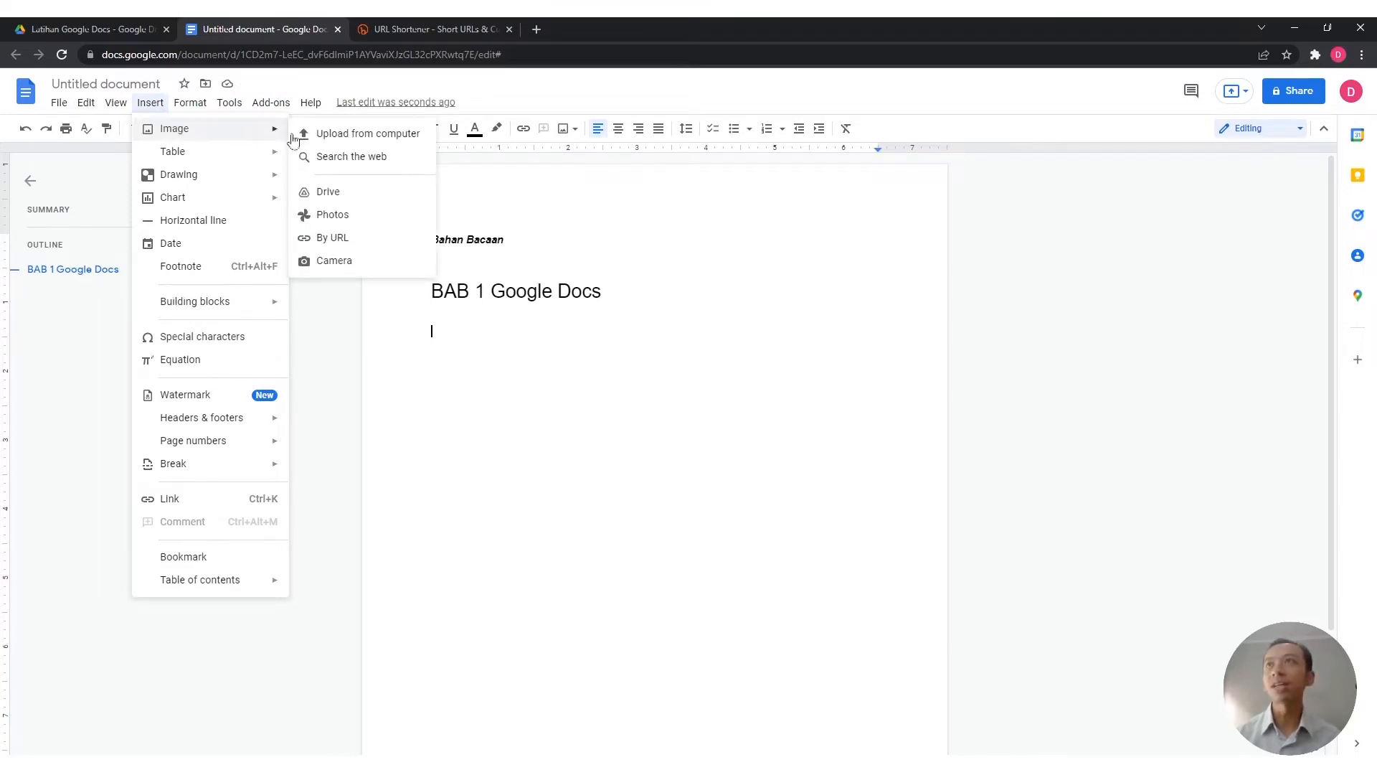
click(407, 157)
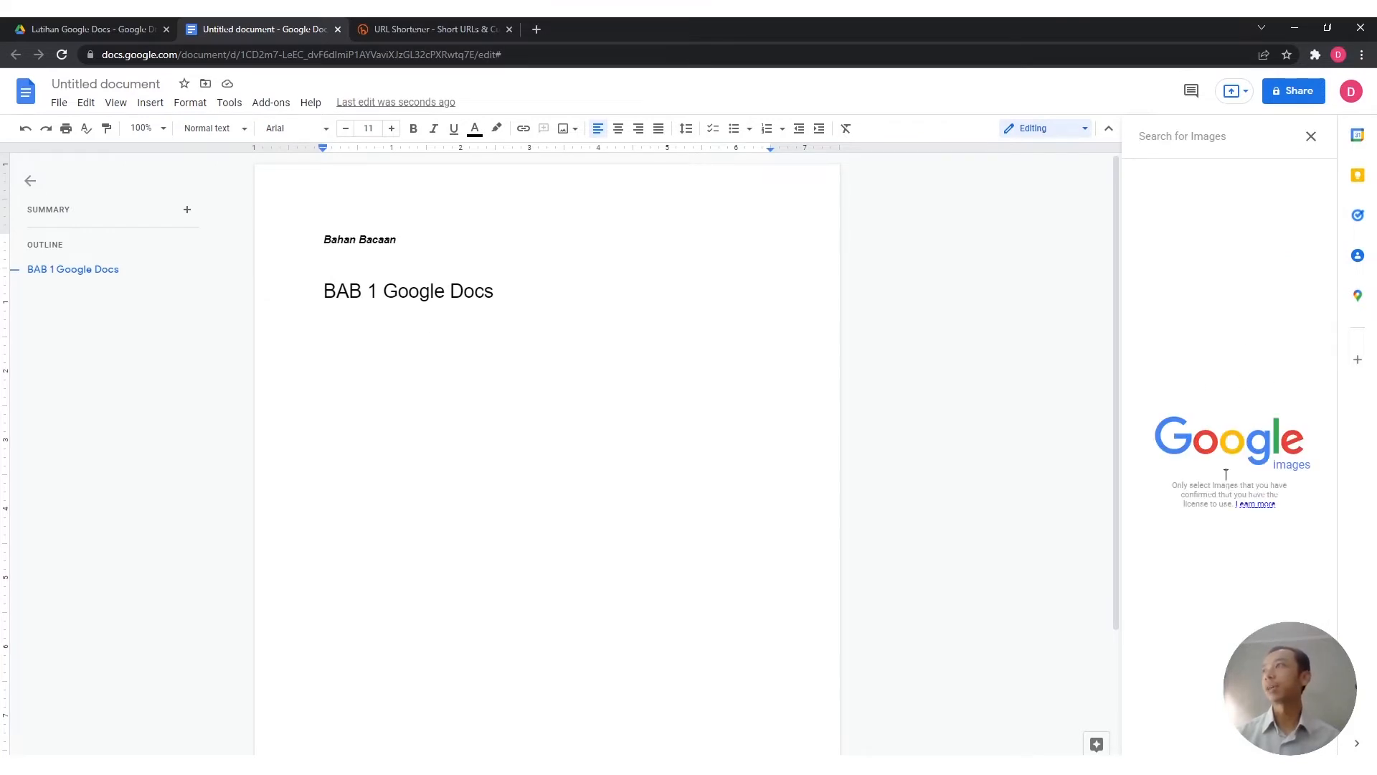
text(g)
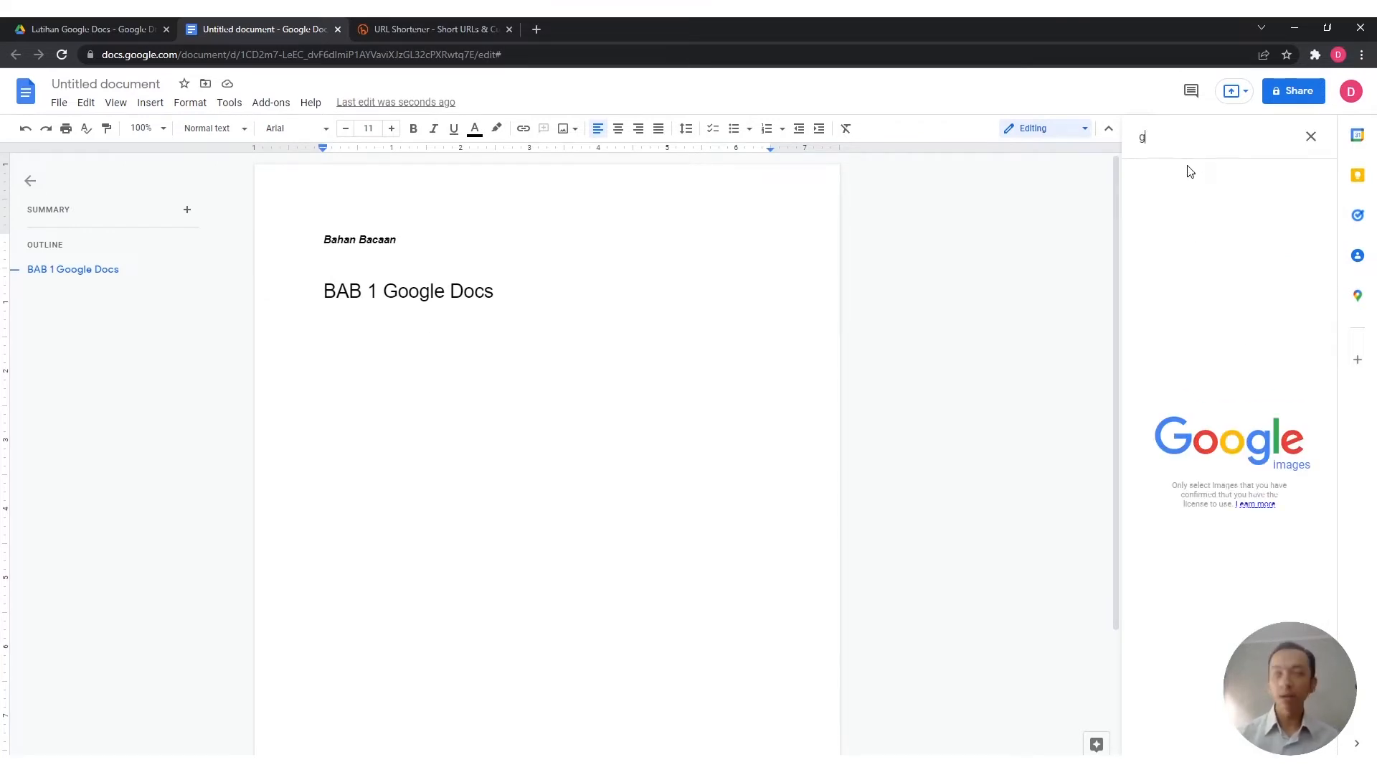
text(oogle docs)
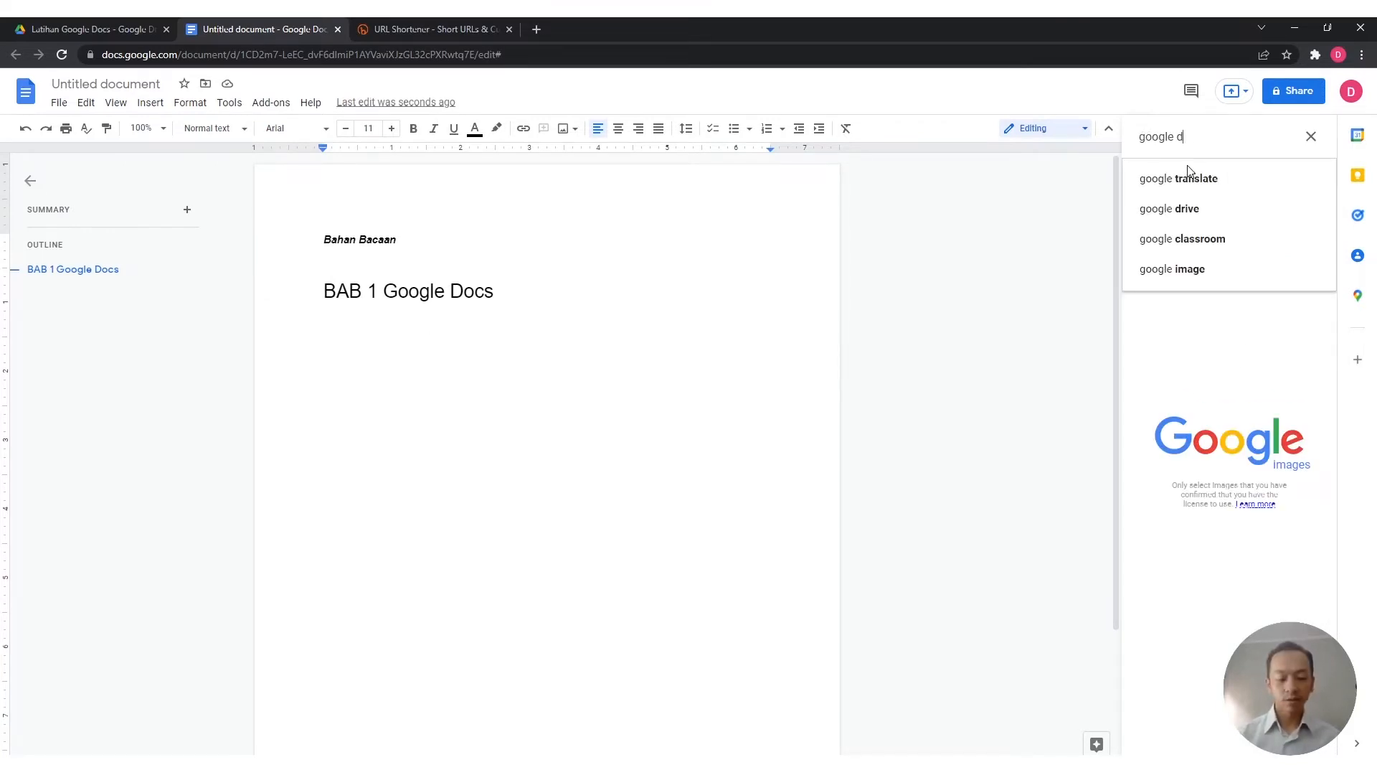
key(Return)
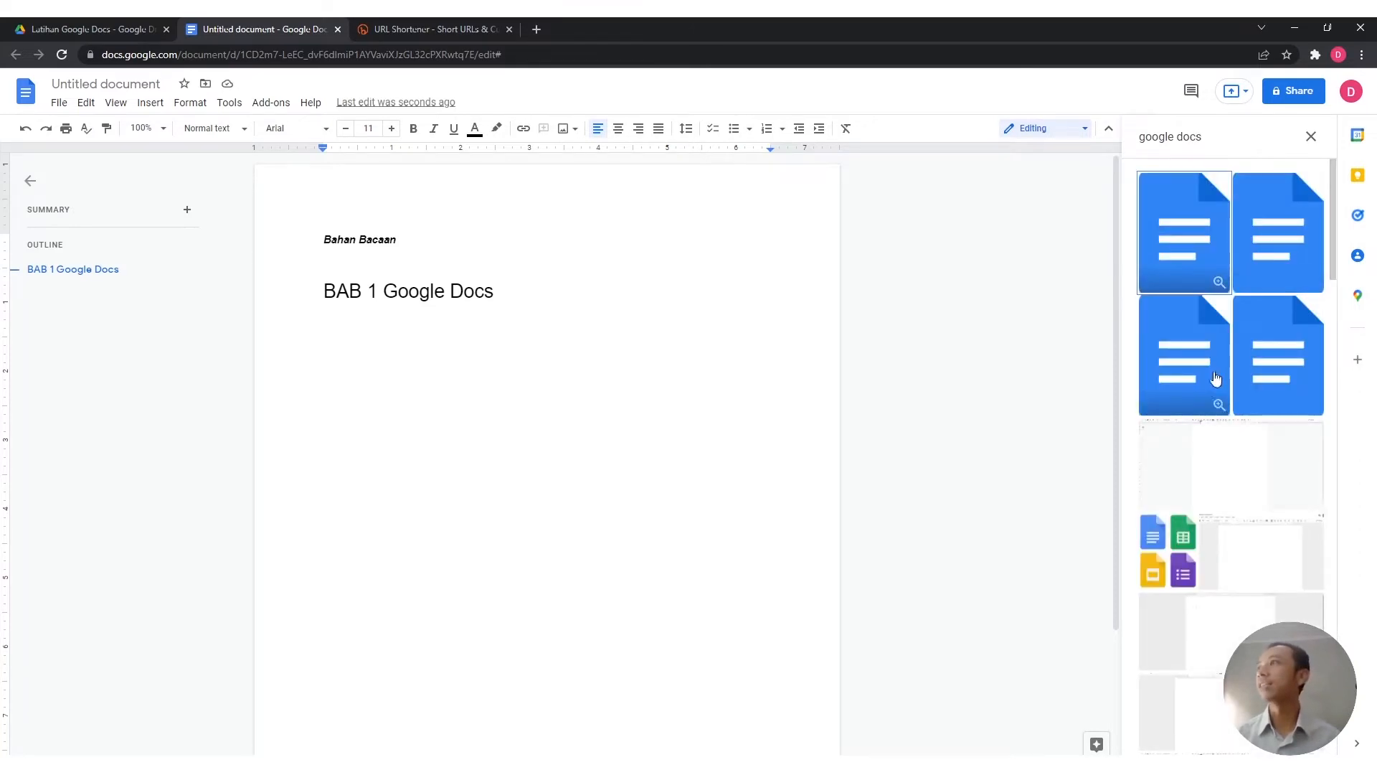
scroll(1172, 491, down, 1)
click(1165, 490)
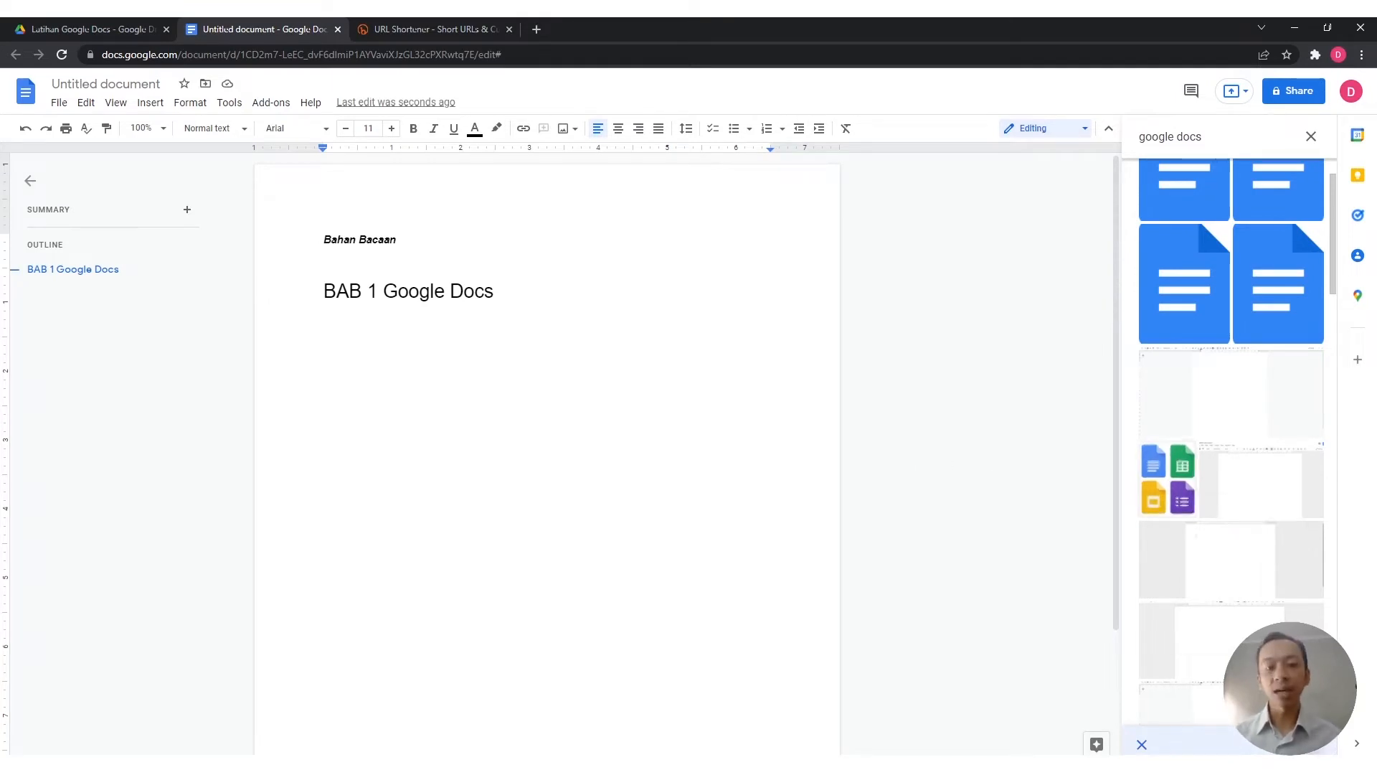
click(1312, 744)
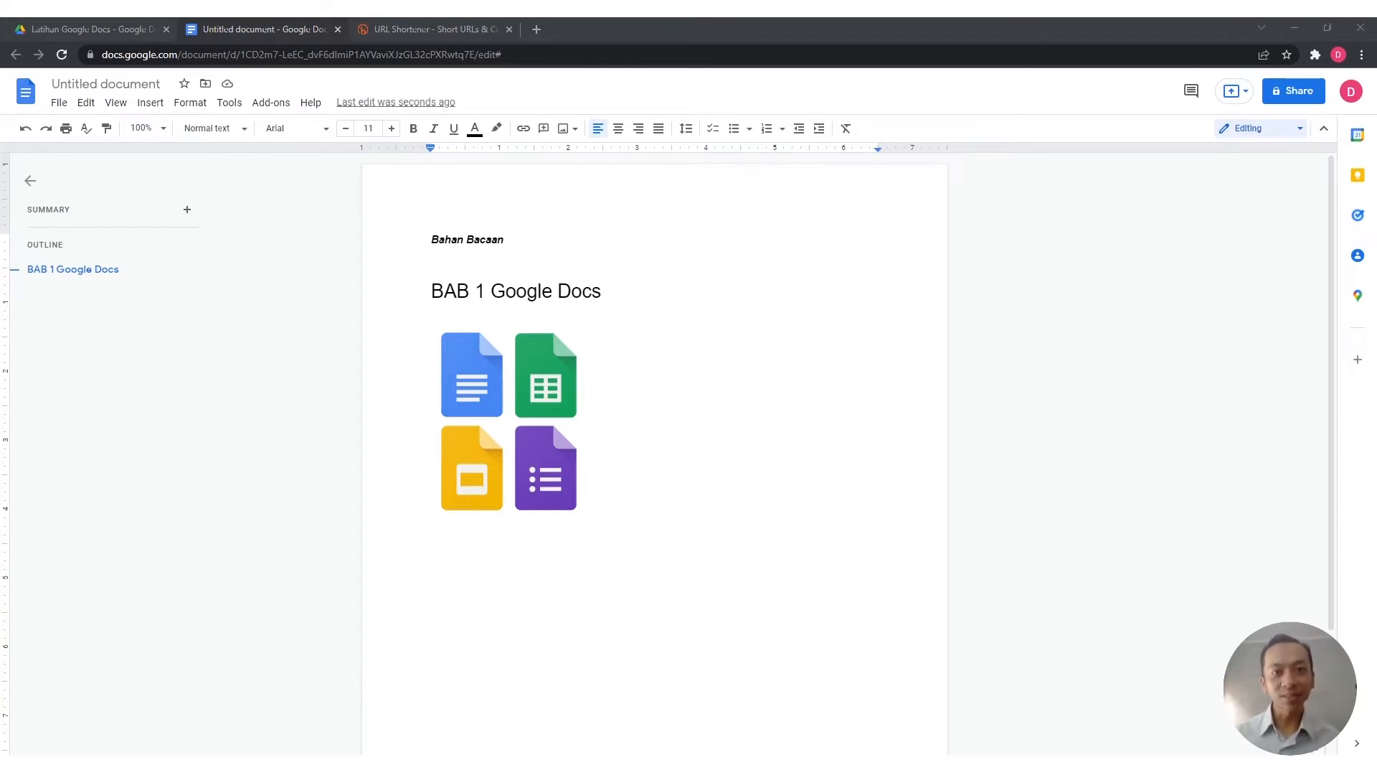
Switch to Word and copy the entire content of RANGKUMAN MATERI PJOK KELAS 2.docx.
drag(0, 182, 682, 295)
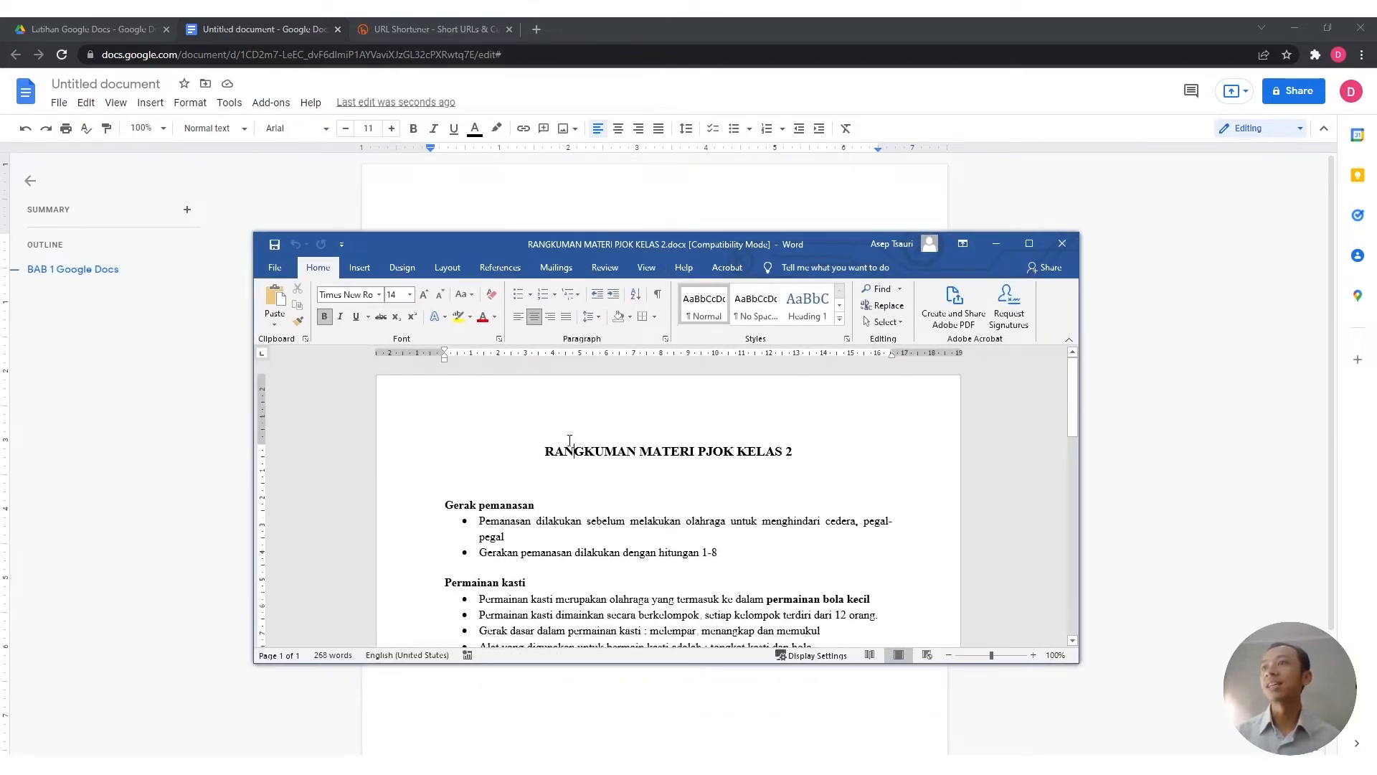
scroll(558, 418, up, 2)
key(ctrl+a)
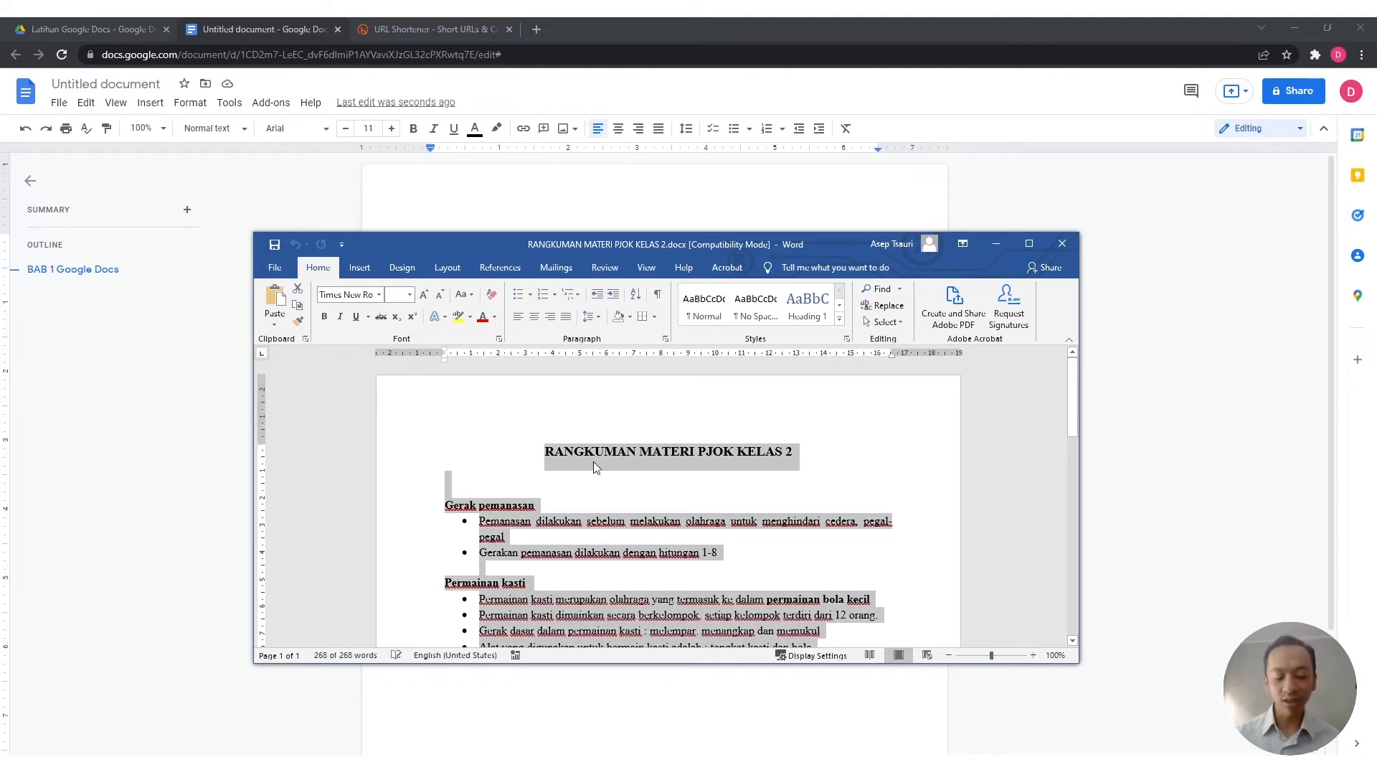
right_click(592, 462)
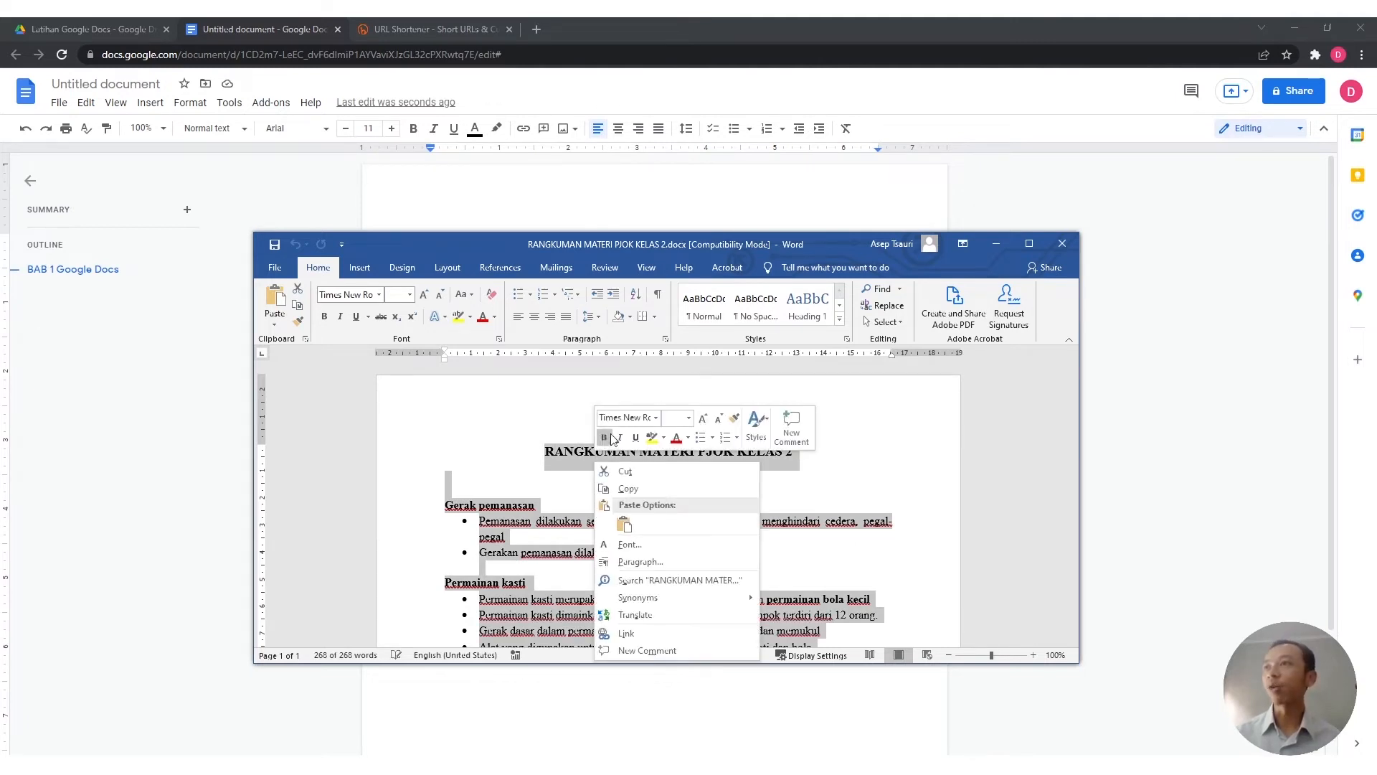
click(631, 485)
Back in Google Docs, add a page break after the image, paste the copied Word text on the new page and review it.
click(191, 476)
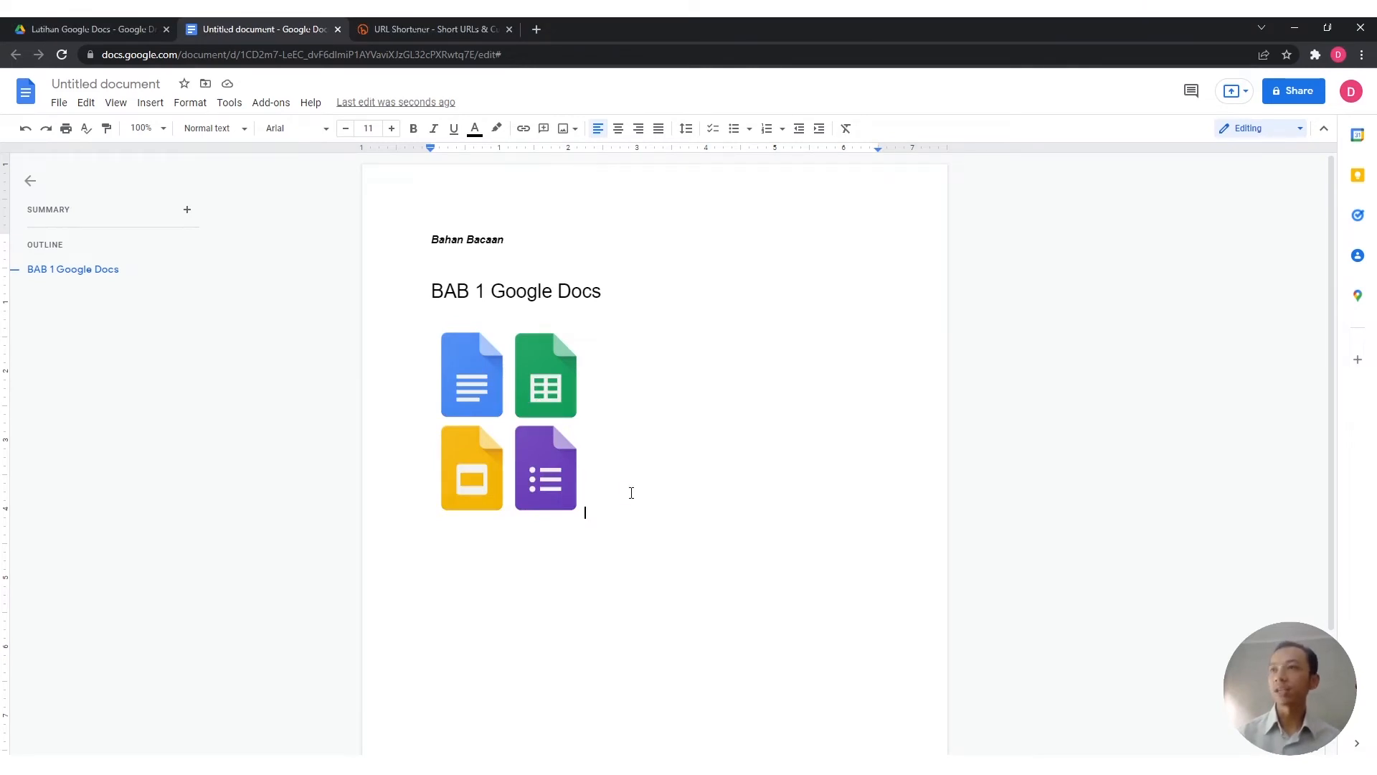
scroll(603, 371, down, 2)
key(ctrl+Return)
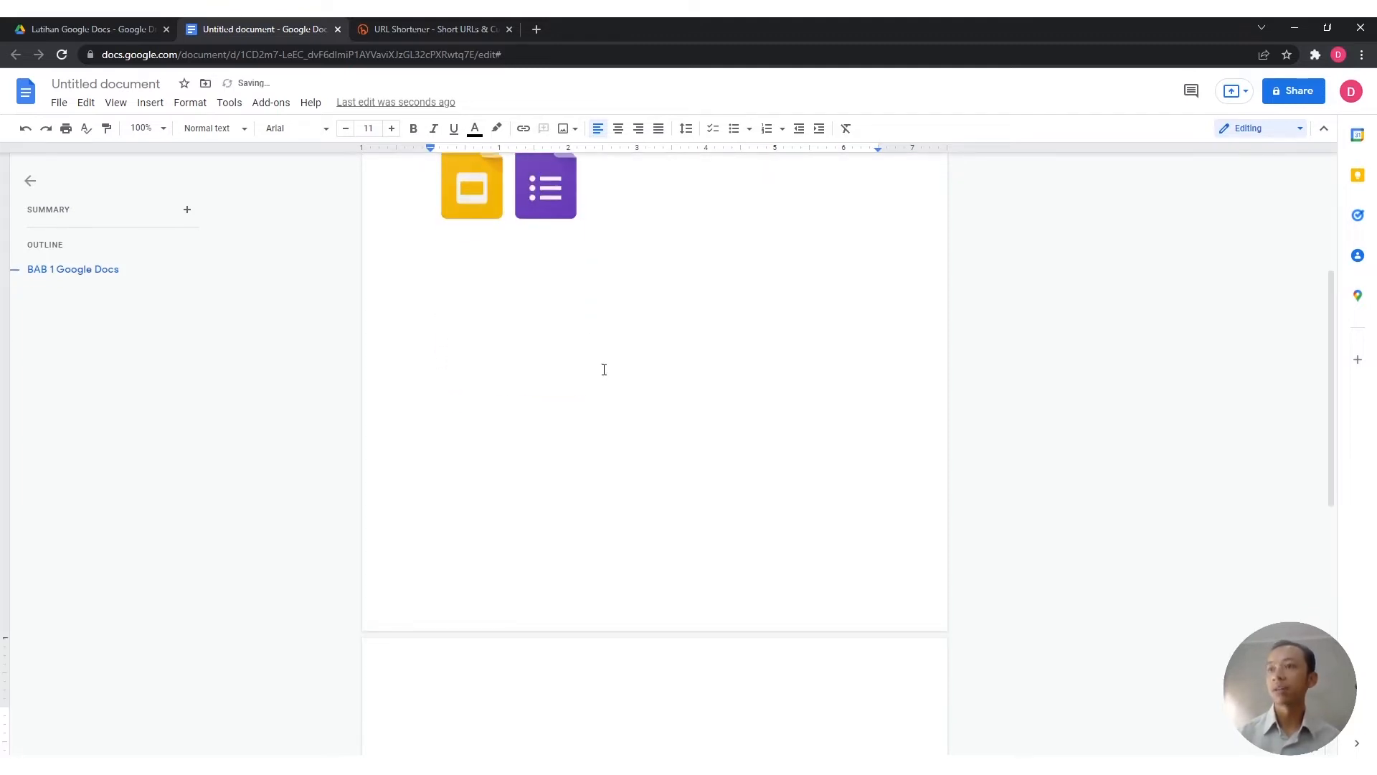
key(ctrl+v)
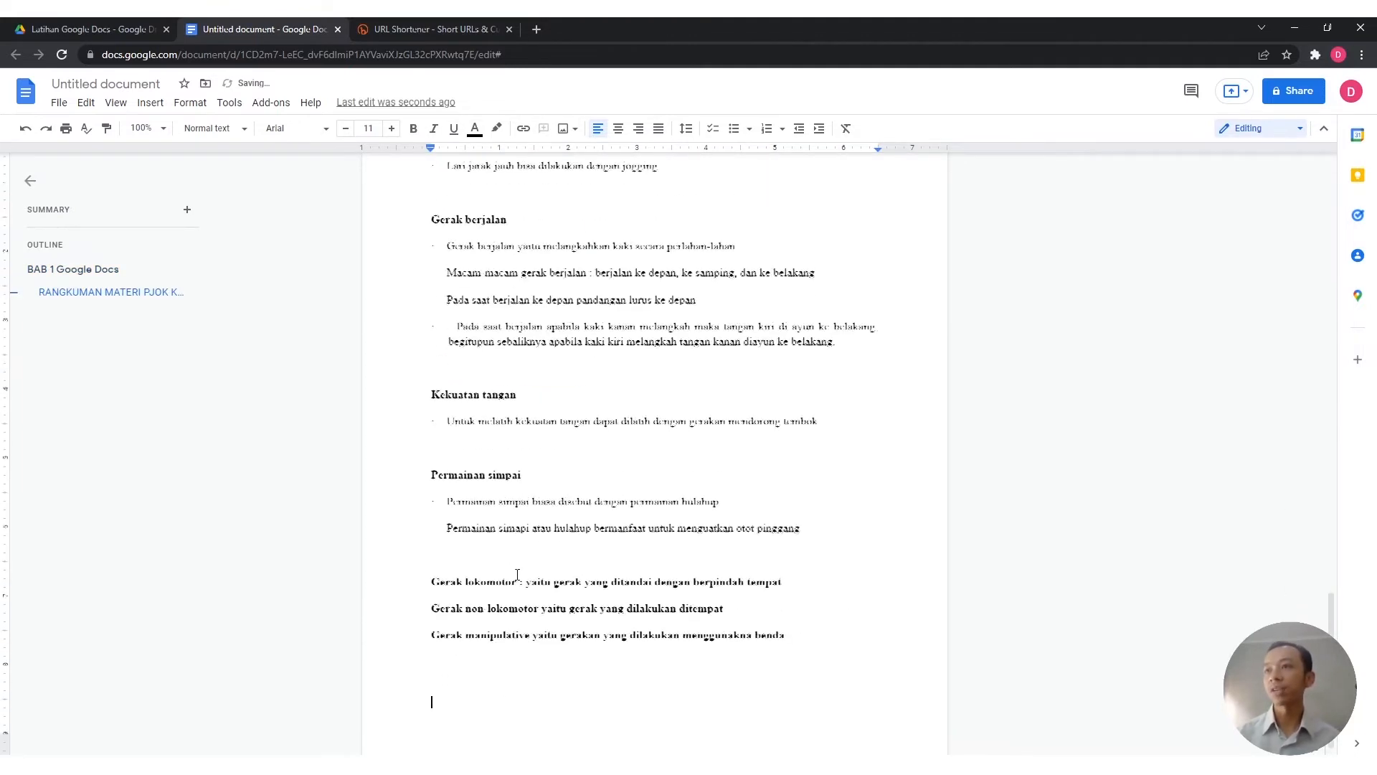
scroll(523, 580, up, 20)
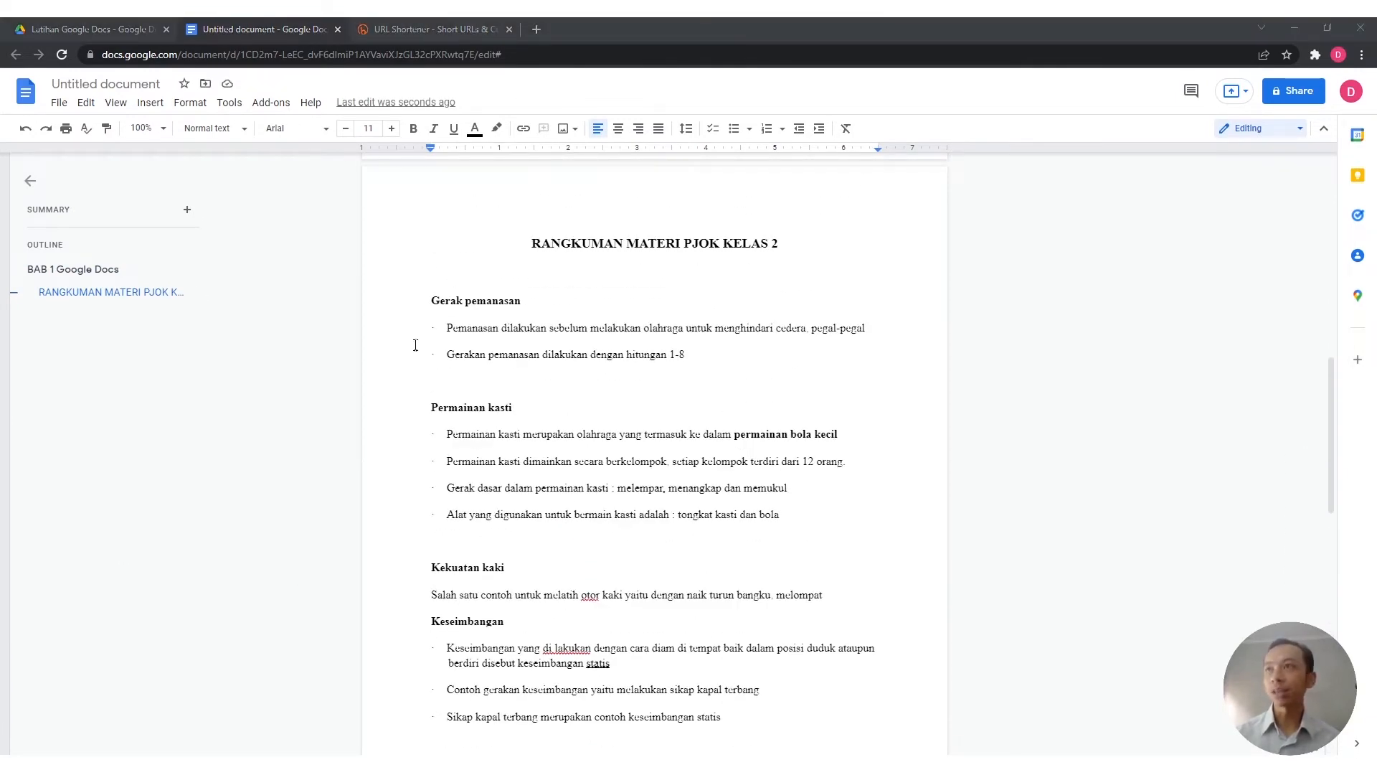
scroll(567, 391, up, 4)
scroll(567, 390, up, 6)
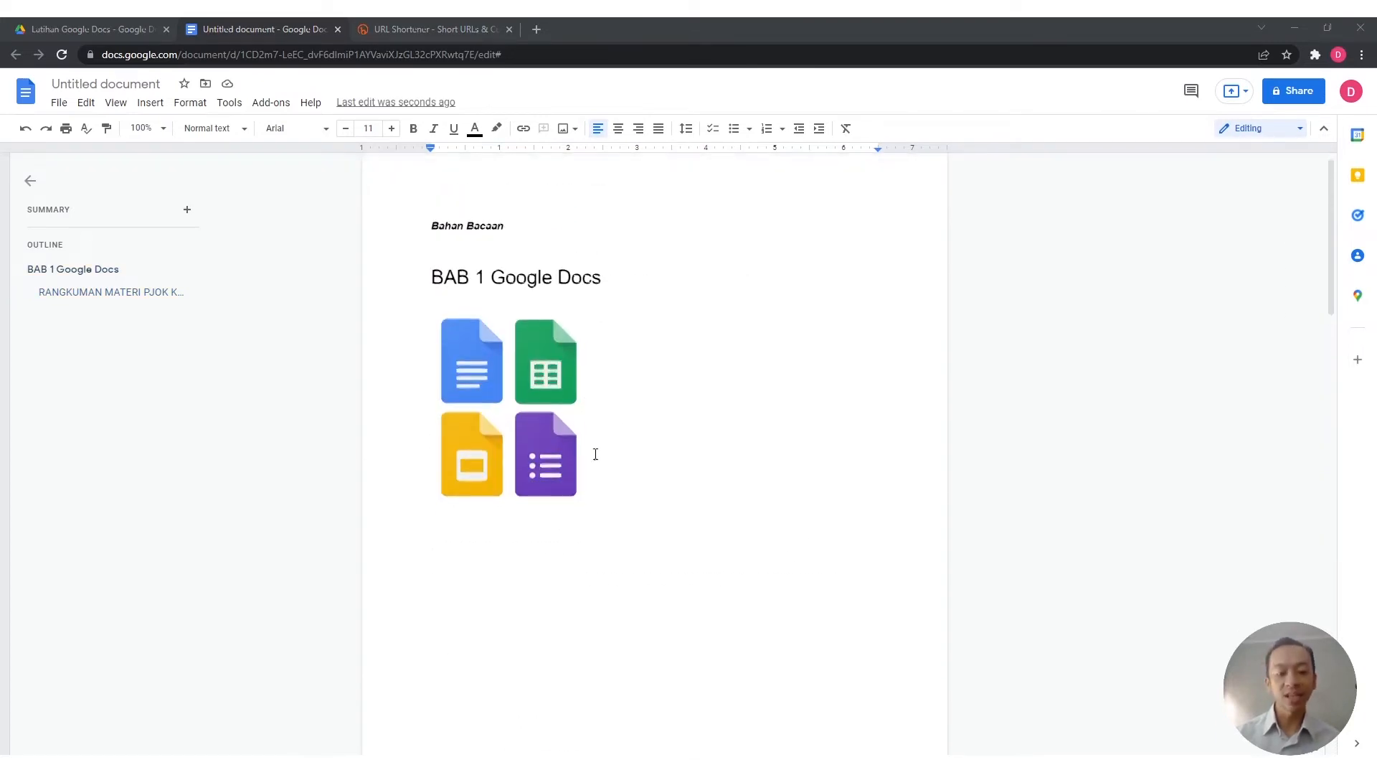
scroll(578, 401, down, 2)
scroll(586, 431, down, 10)
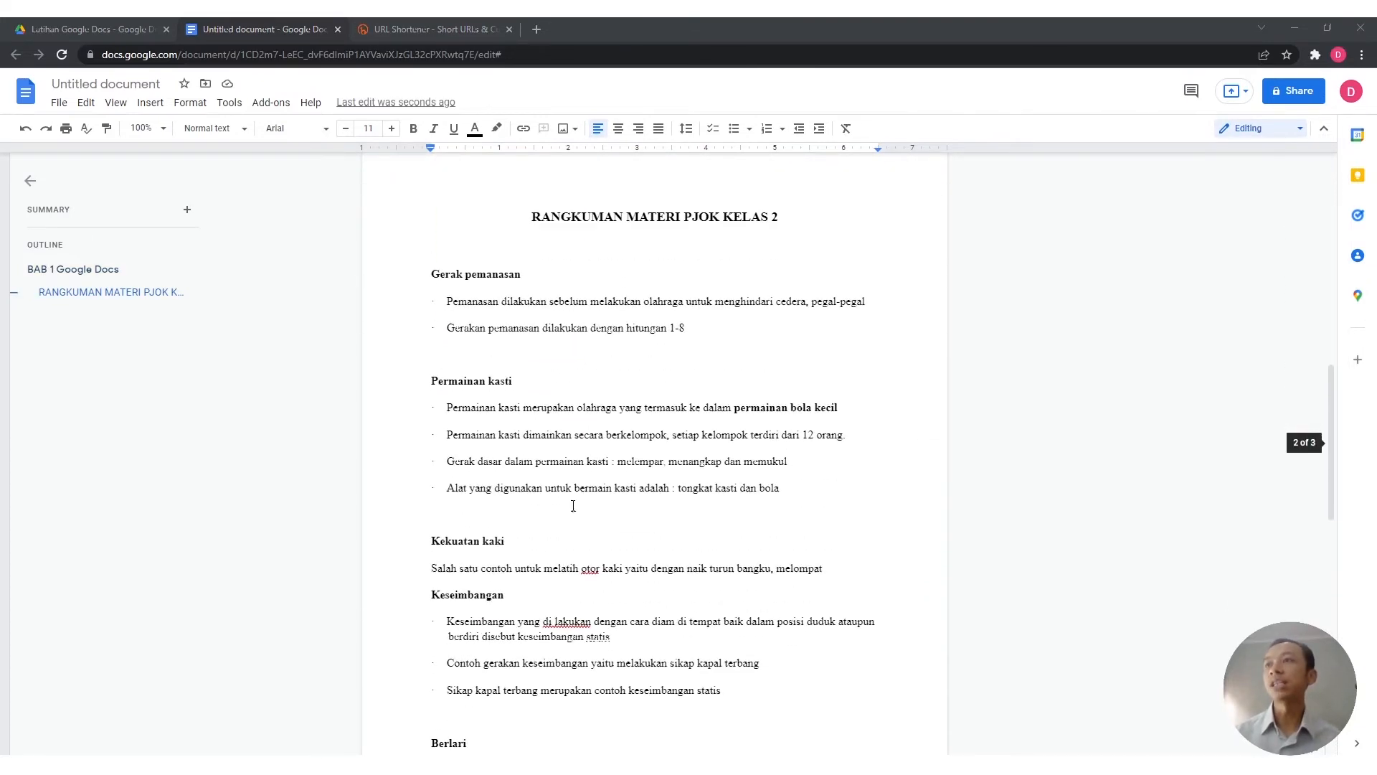
Rename the document "Bahan Bacaan Bab 1 kelas 2".
click(575, 520)
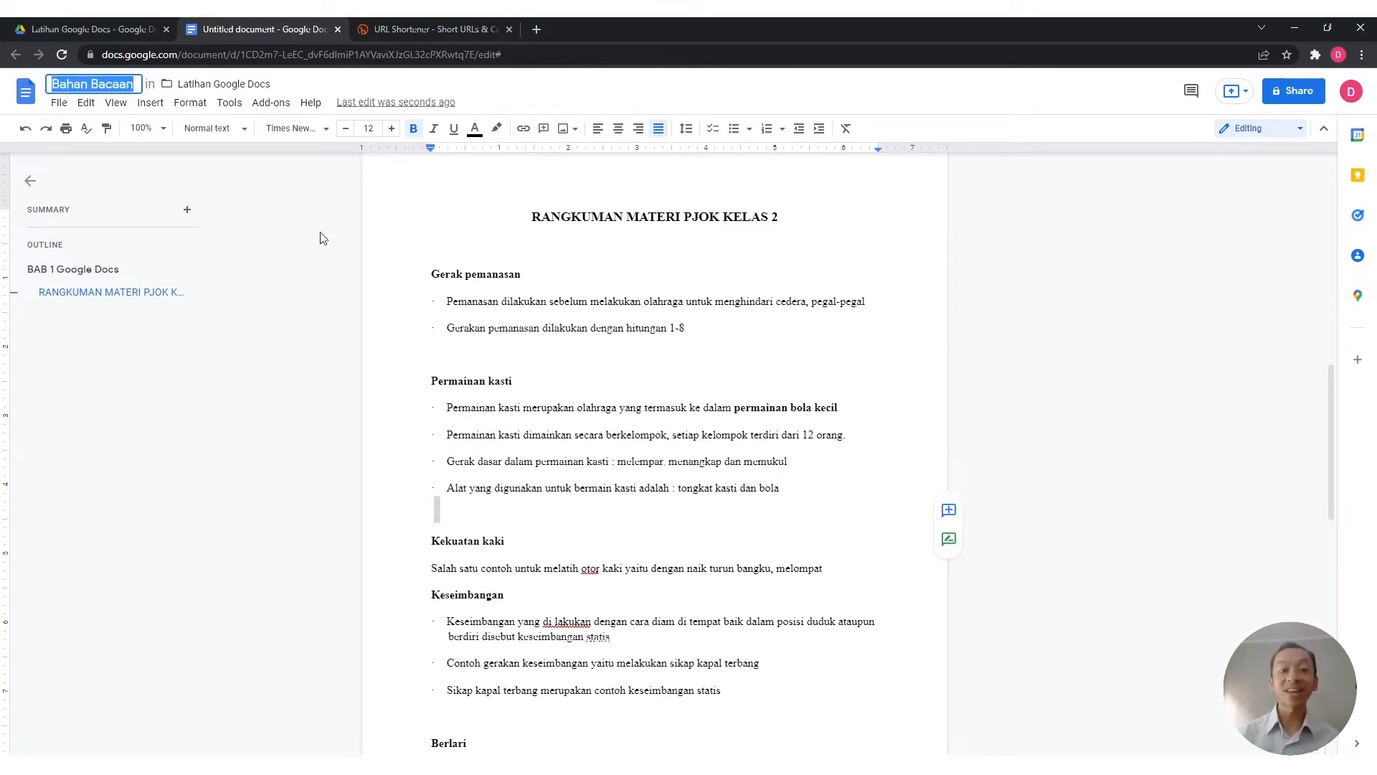
key(Right)
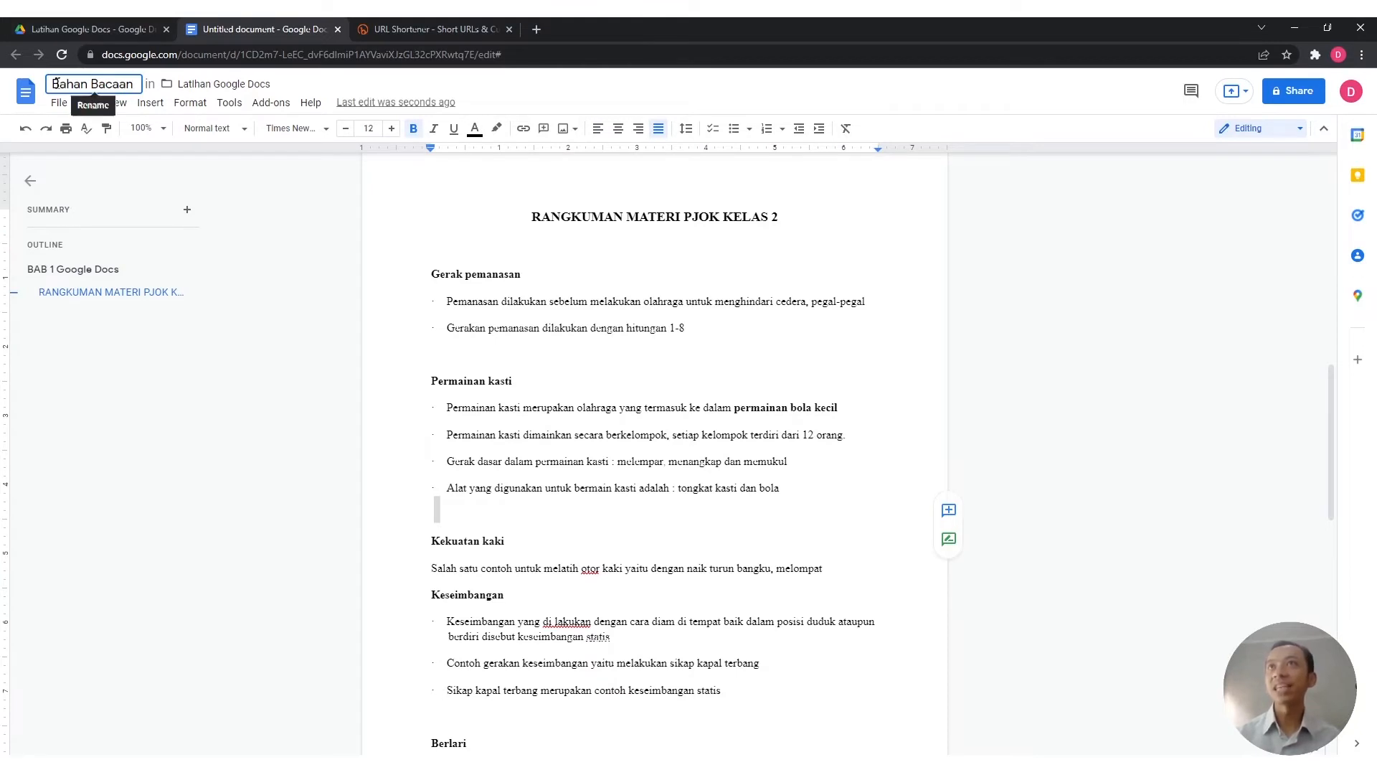
drag(82, 84, 117, 84)
click(117, 84)
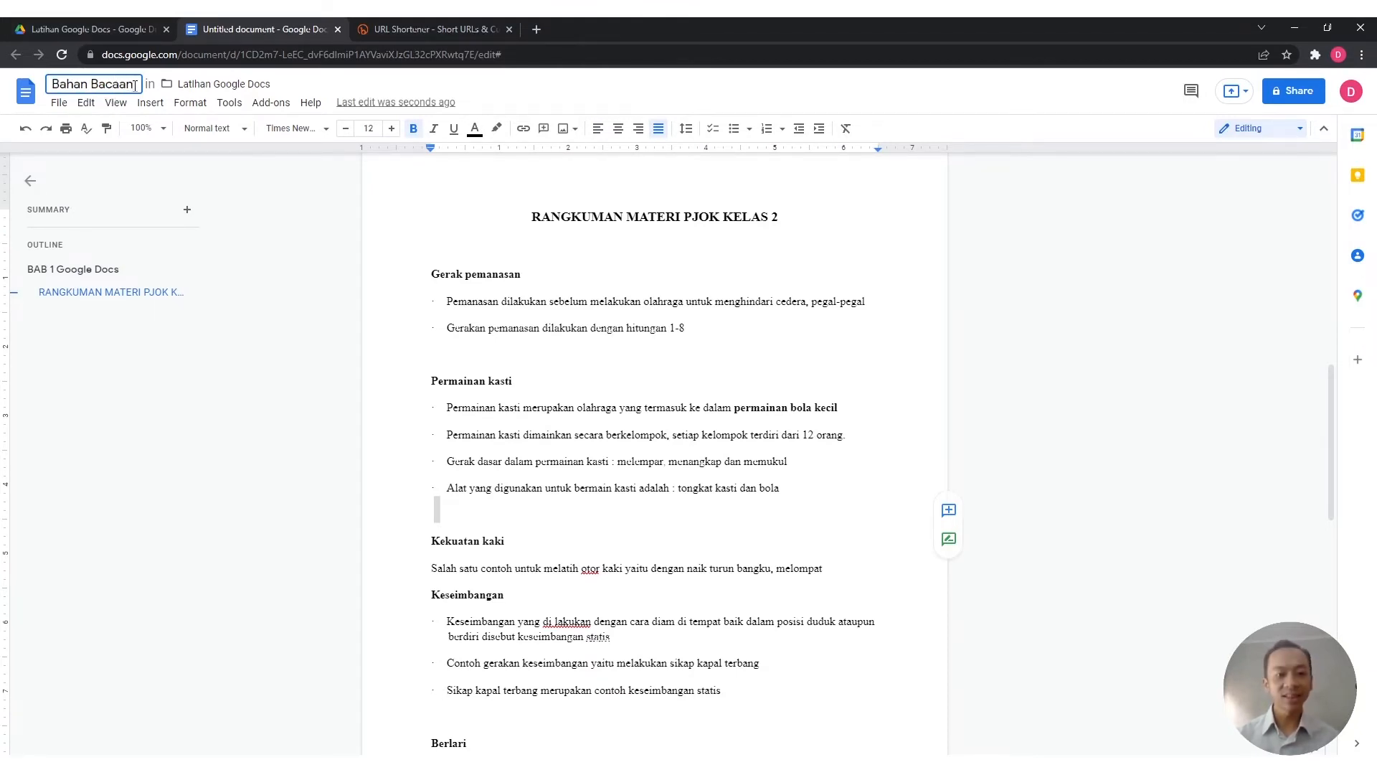
text(Bab)
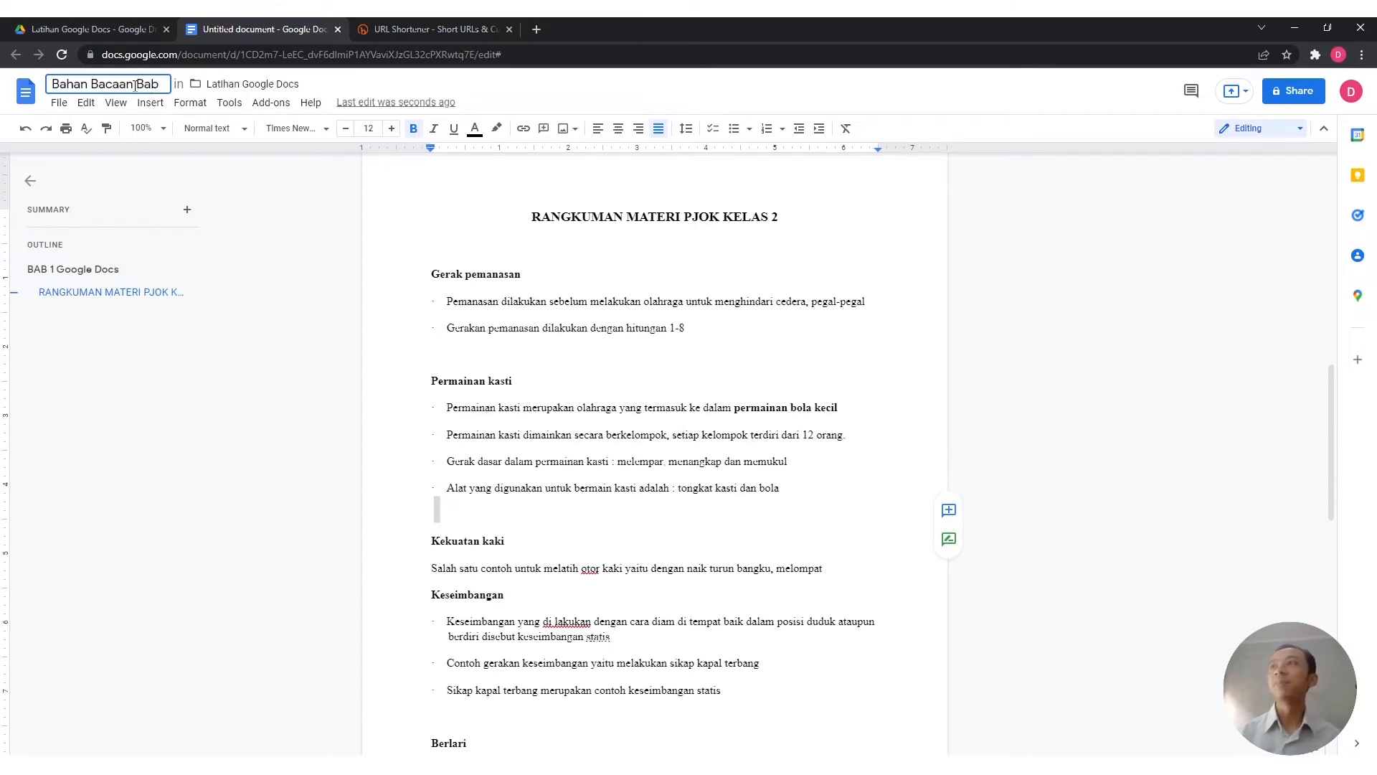
text( 1 kelas )
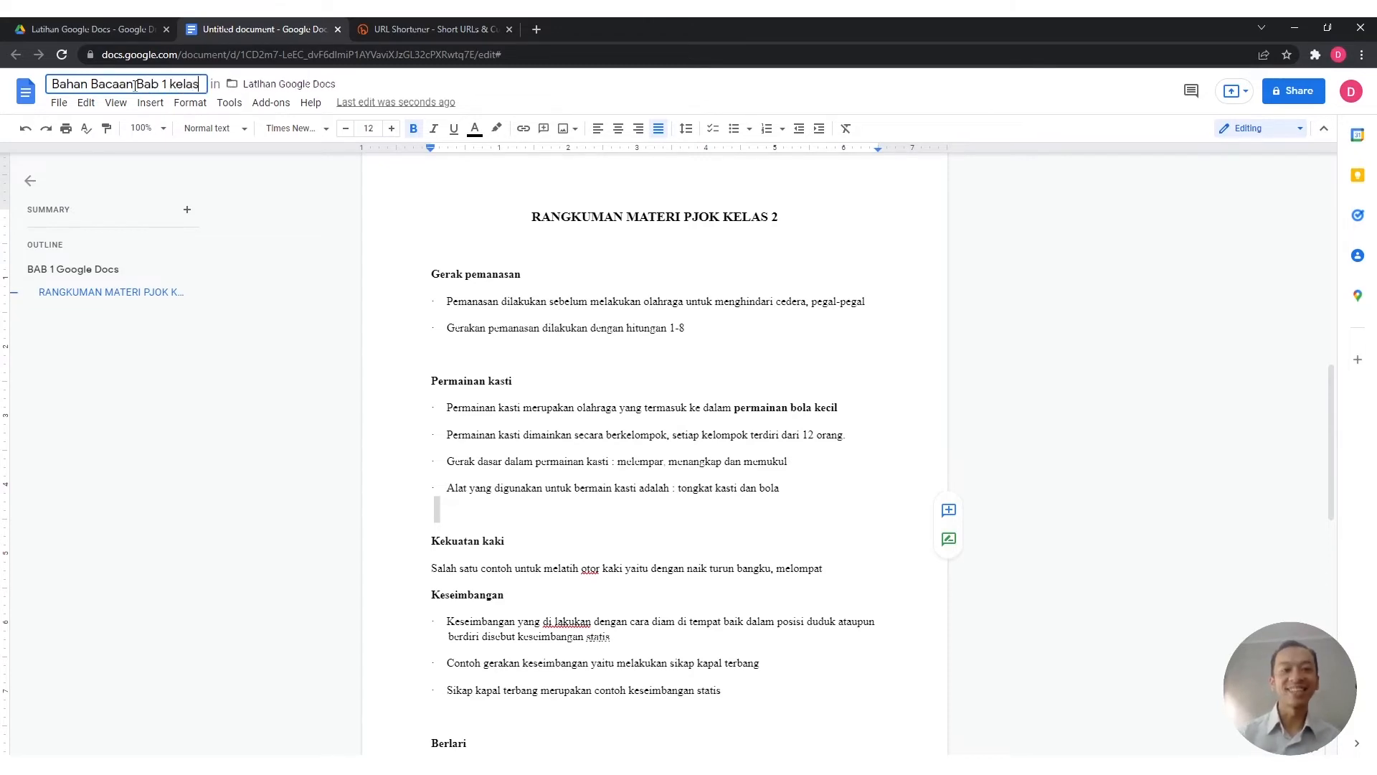
text(2)
click(312, 402)
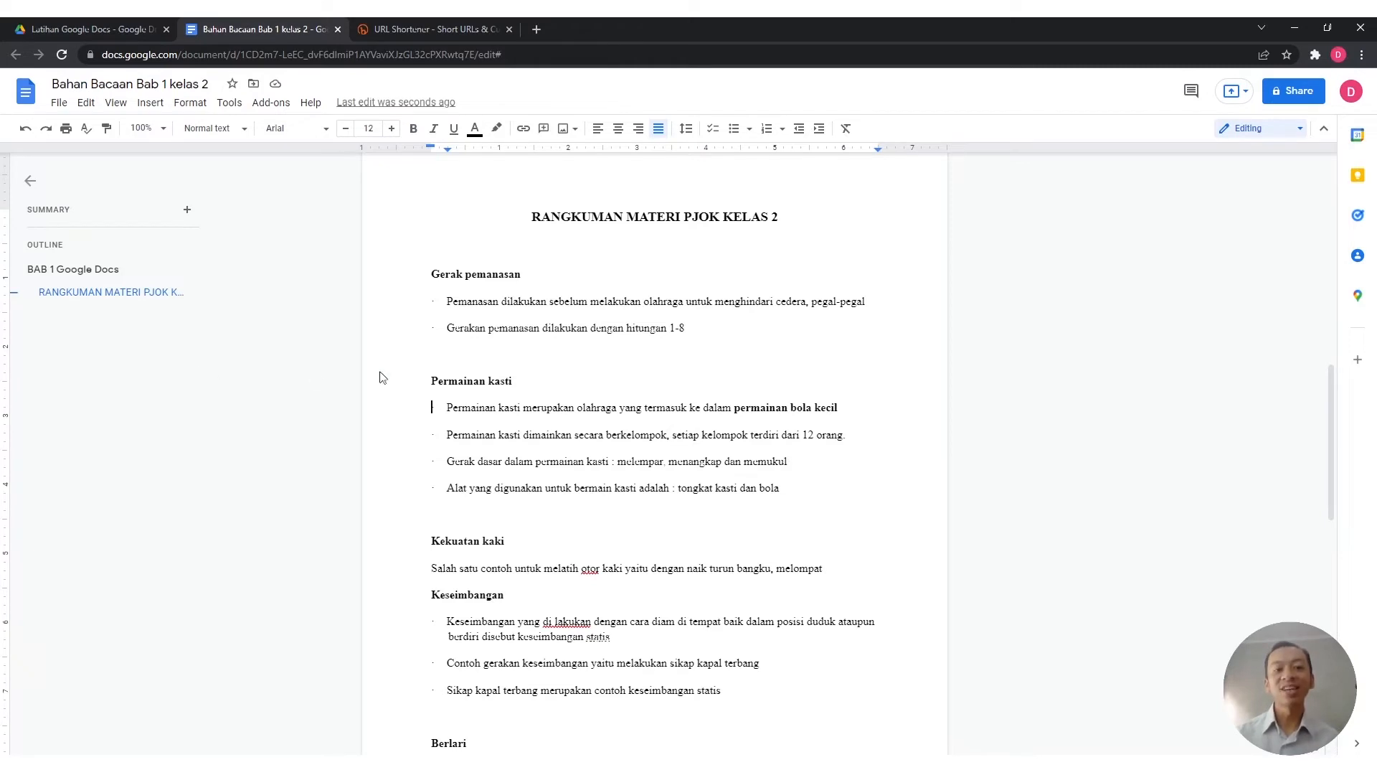
Switch to Google Drive and check the document's name in the Latihan Google Docs folder.
click(132, 30)
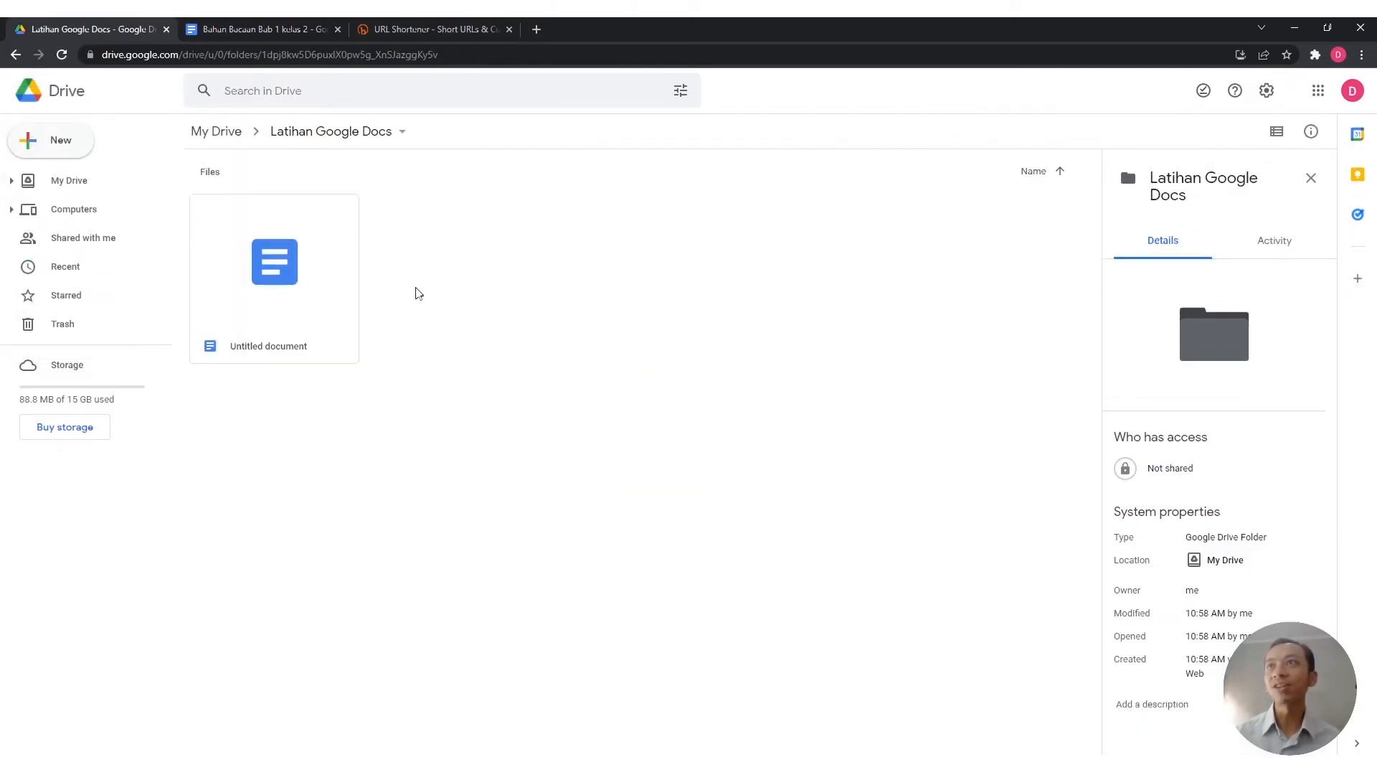
click(246, 271)
click(510, 366)
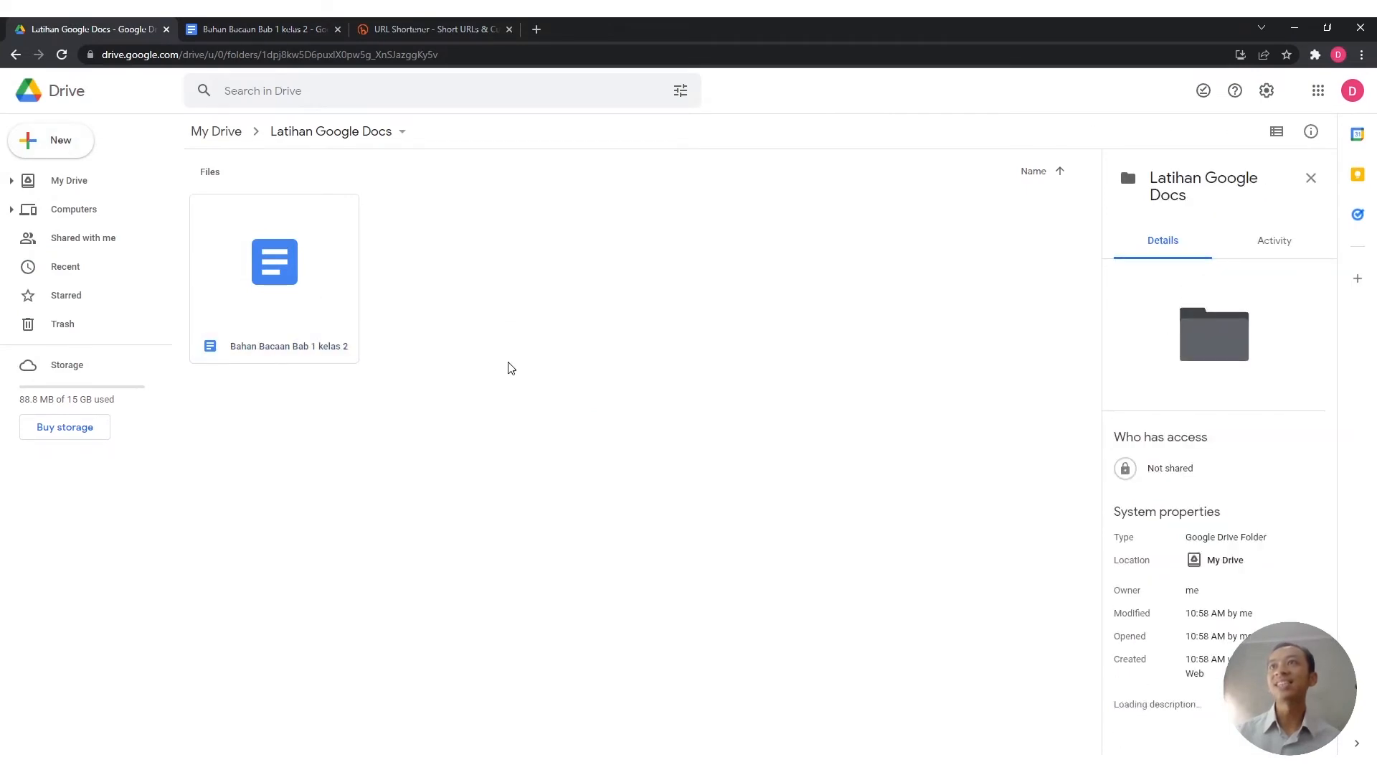
Examine the document "Bahan Bacaan Bab 1 kelas 2" in Google Docs and its entry in the Latihan Google Docs folder in Drive.
click(307, 281)
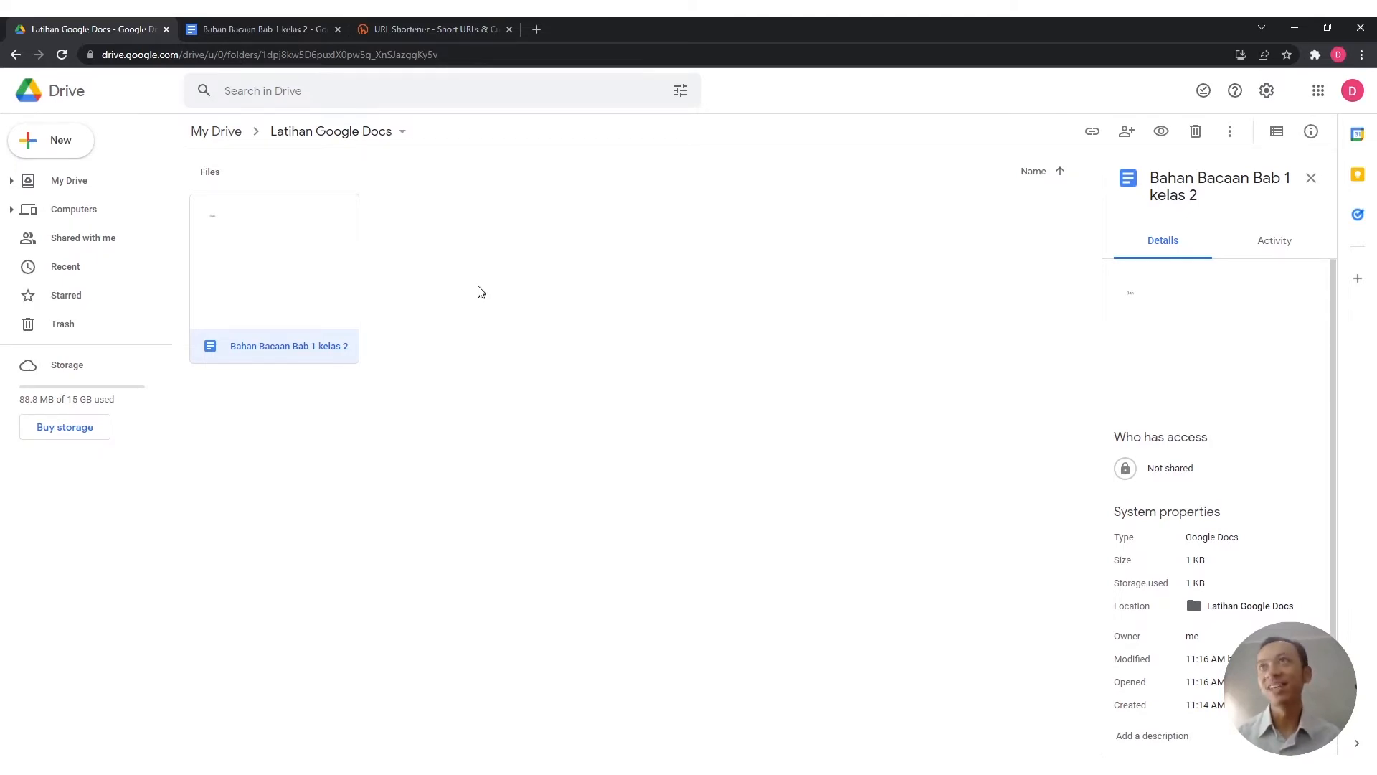
click(473, 288)
click(326, 30)
scroll(632, 524, down, 6)
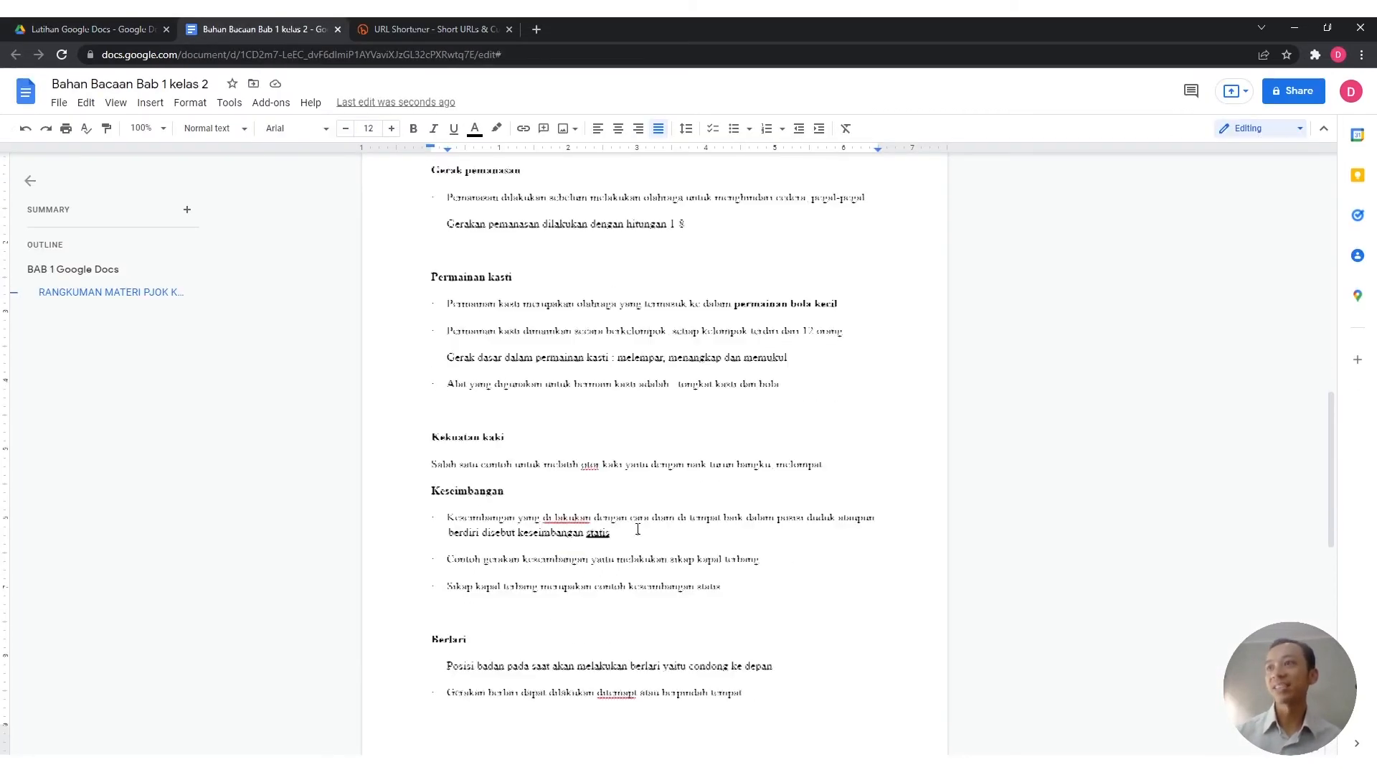
scroll(632, 523, up, 4)
click(91, 29)
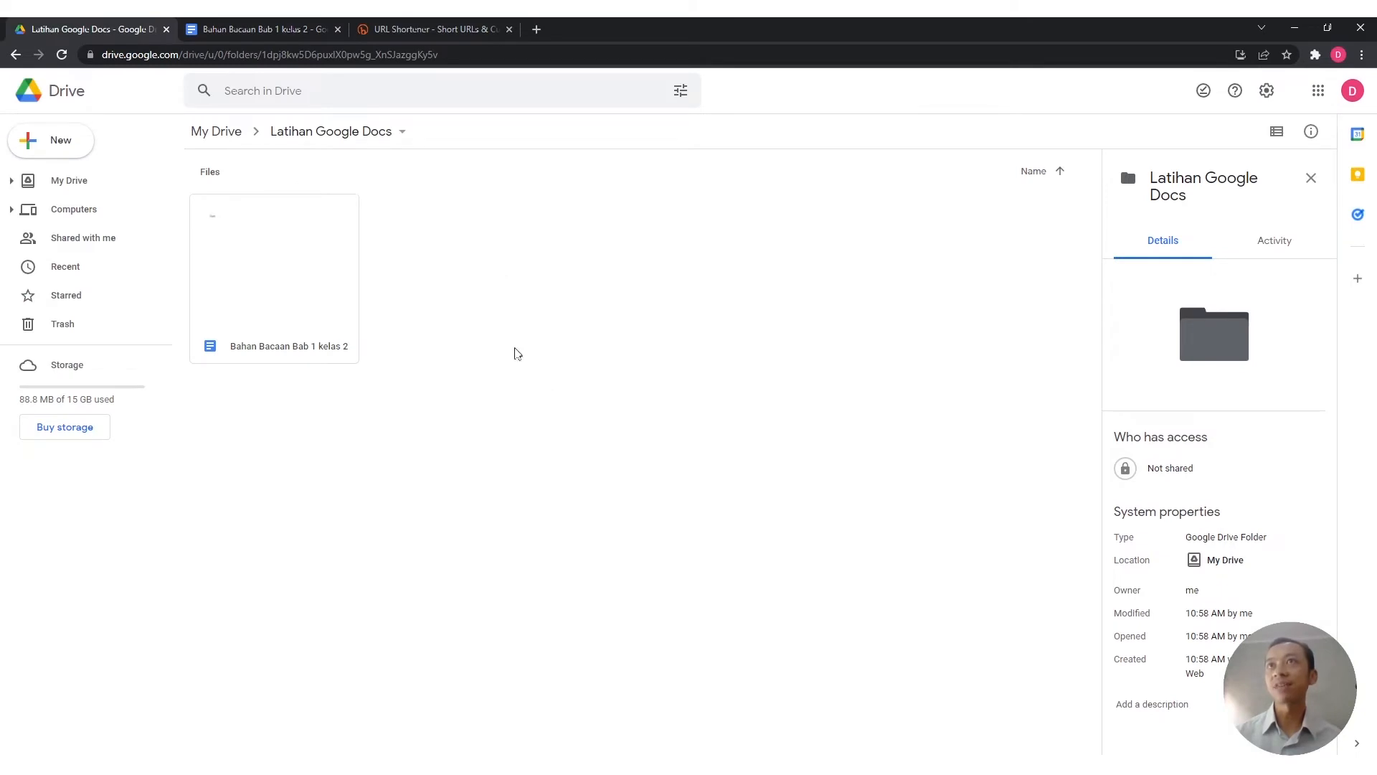
click(64, 141)
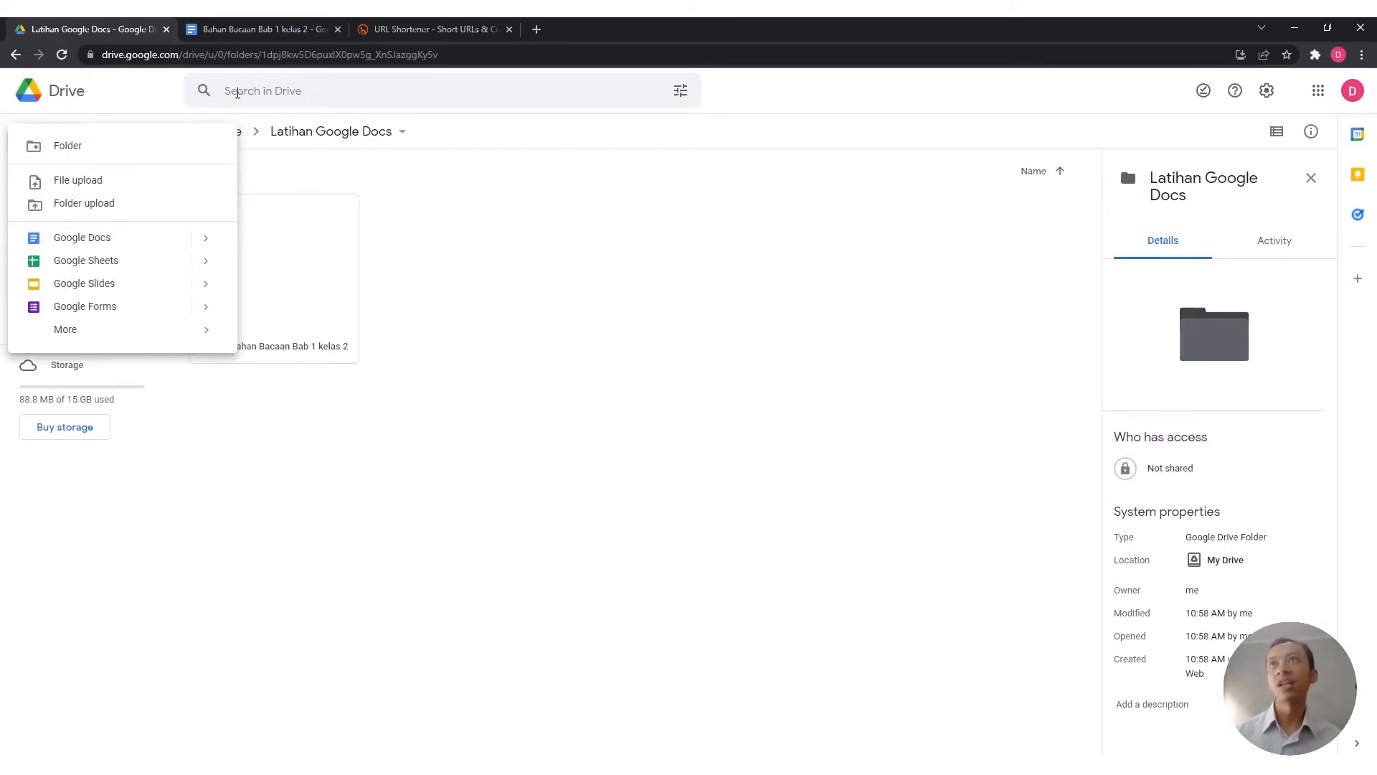
click(260, 29)
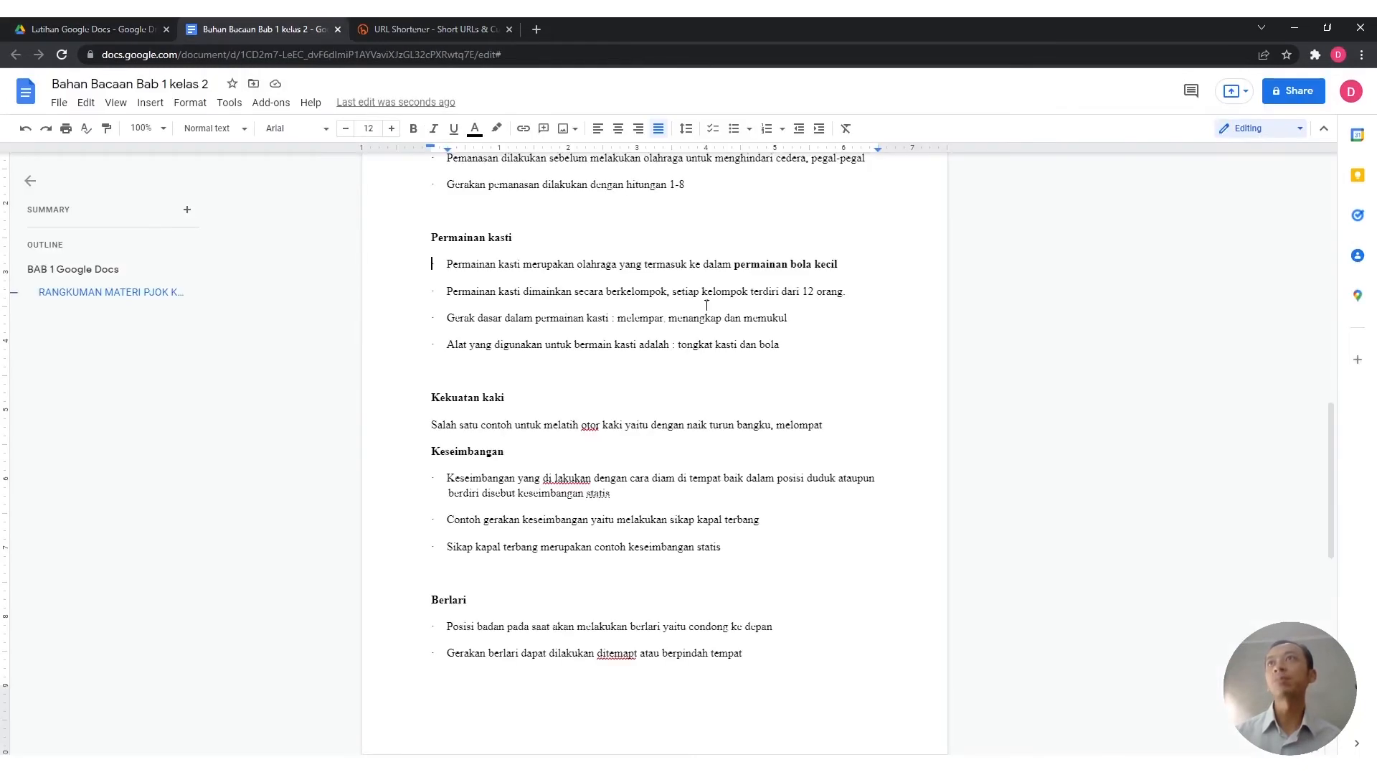
scroll(681, 381, up, 3)
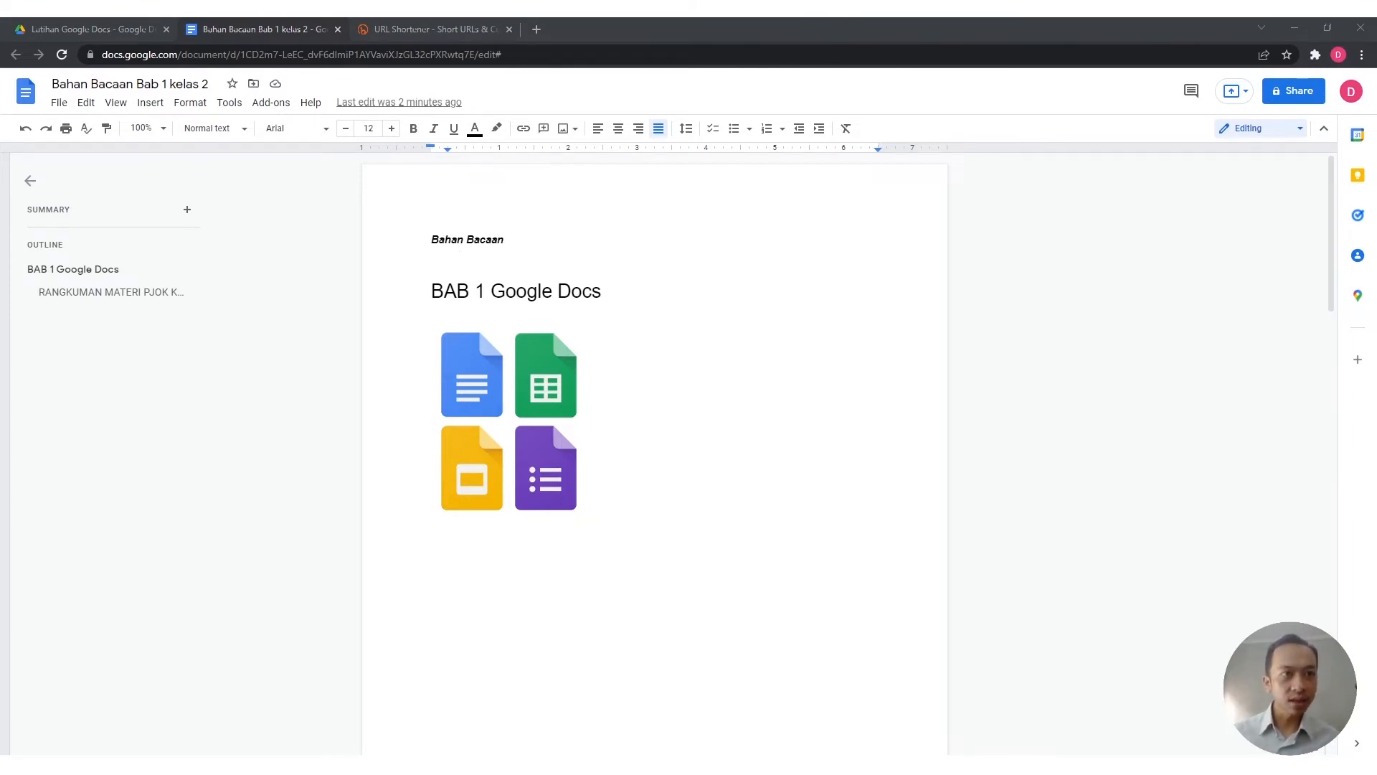
Upload RANGKUMAN MATERI PJOK KELAS 2.docx from File Explorer's contoh file folder to the Latihan Google Docs folder in Google Drive.
drag(3, 203, 513, 297)
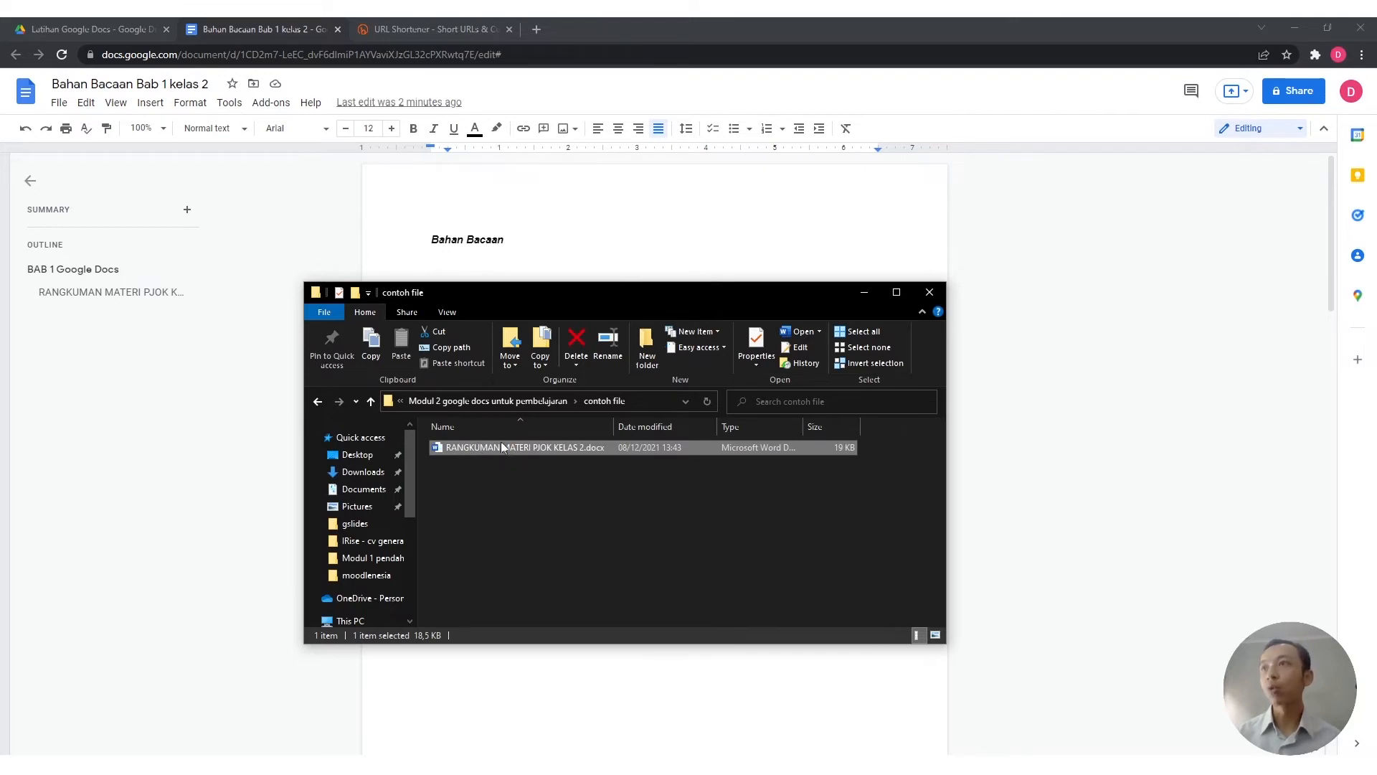
click(58, 30)
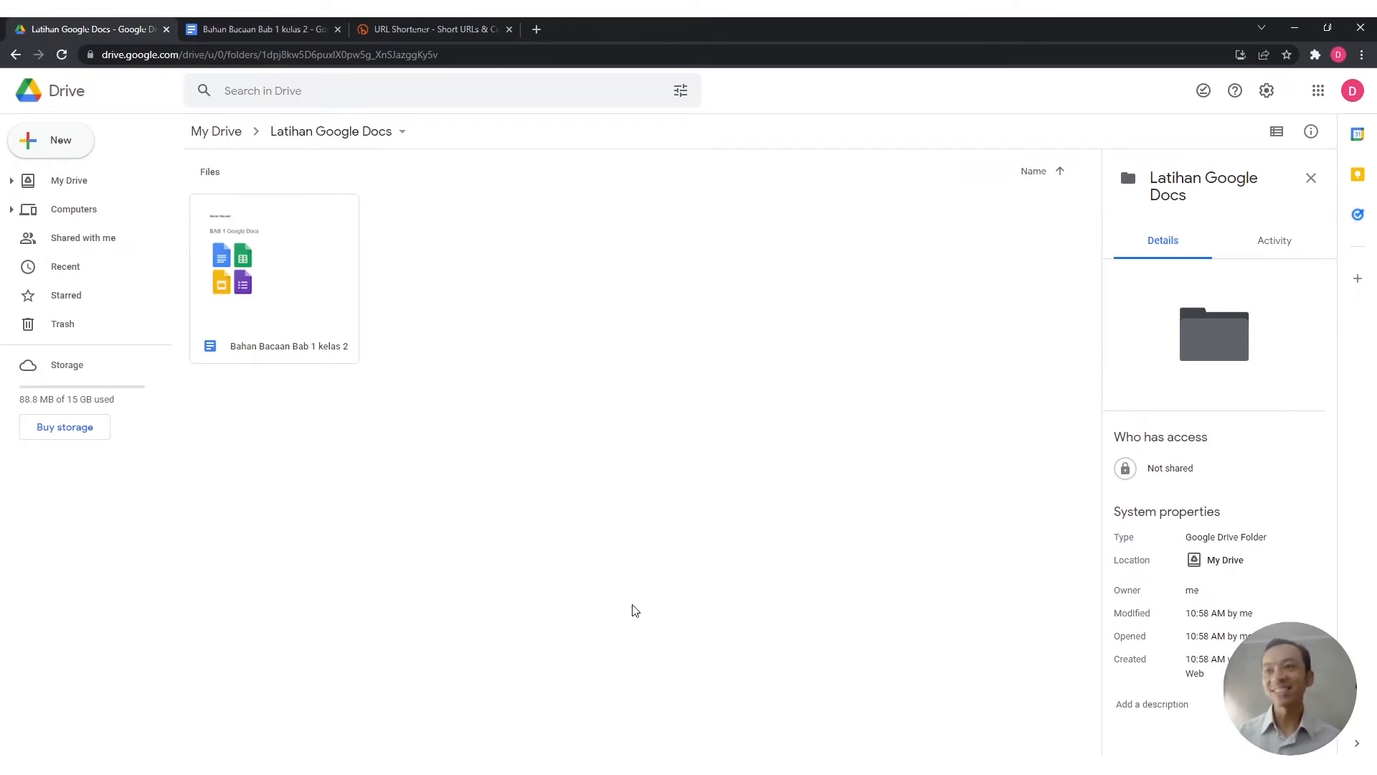
key(alt+Tab)
drag(524, 279, 675, 116)
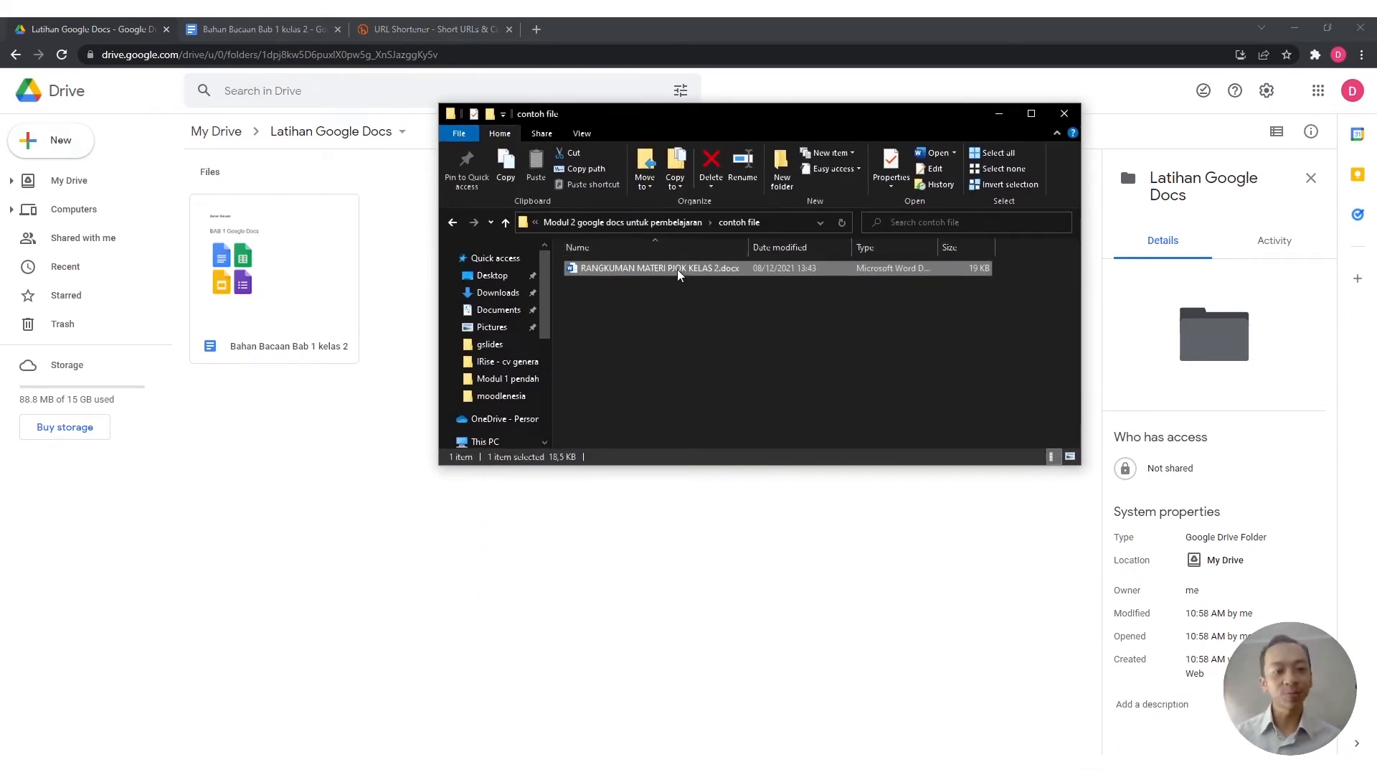
drag(678, 274, 308, 510)
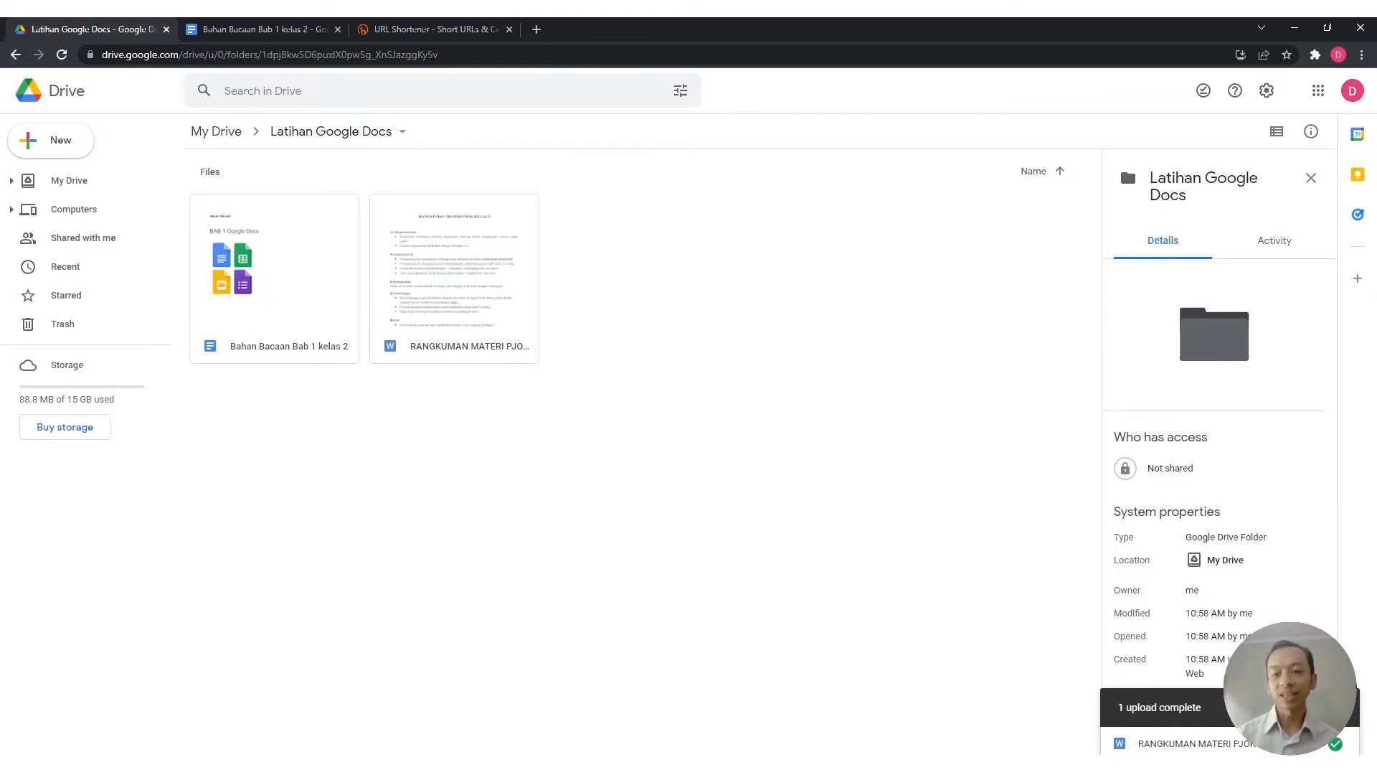
Open the uploaded RANGKUMAN MATERI PJOK KELAS 2 file in Google Docs and review its content.
click(492, 294)
double_click(492, 294)
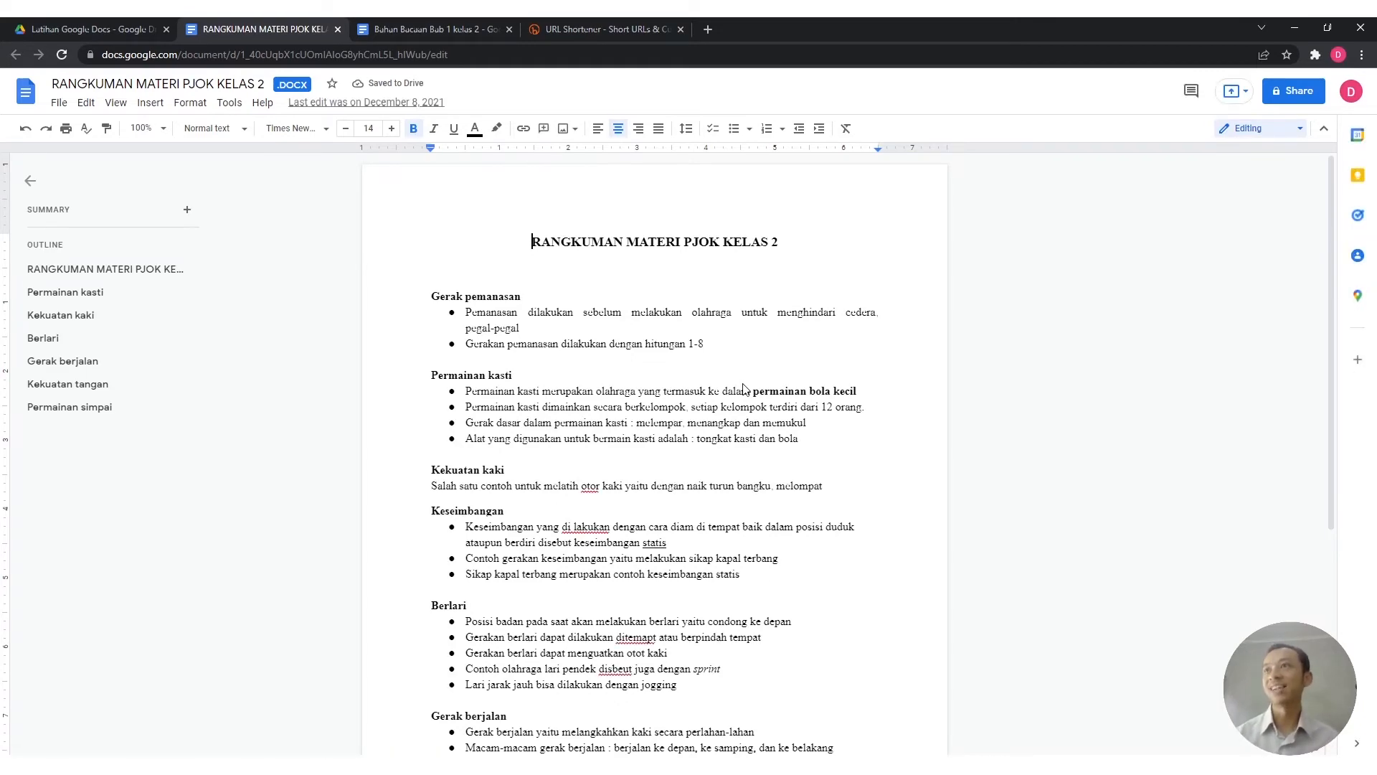
scroll(654, 431, down, 5)
scroll(654, 507, up, 5)
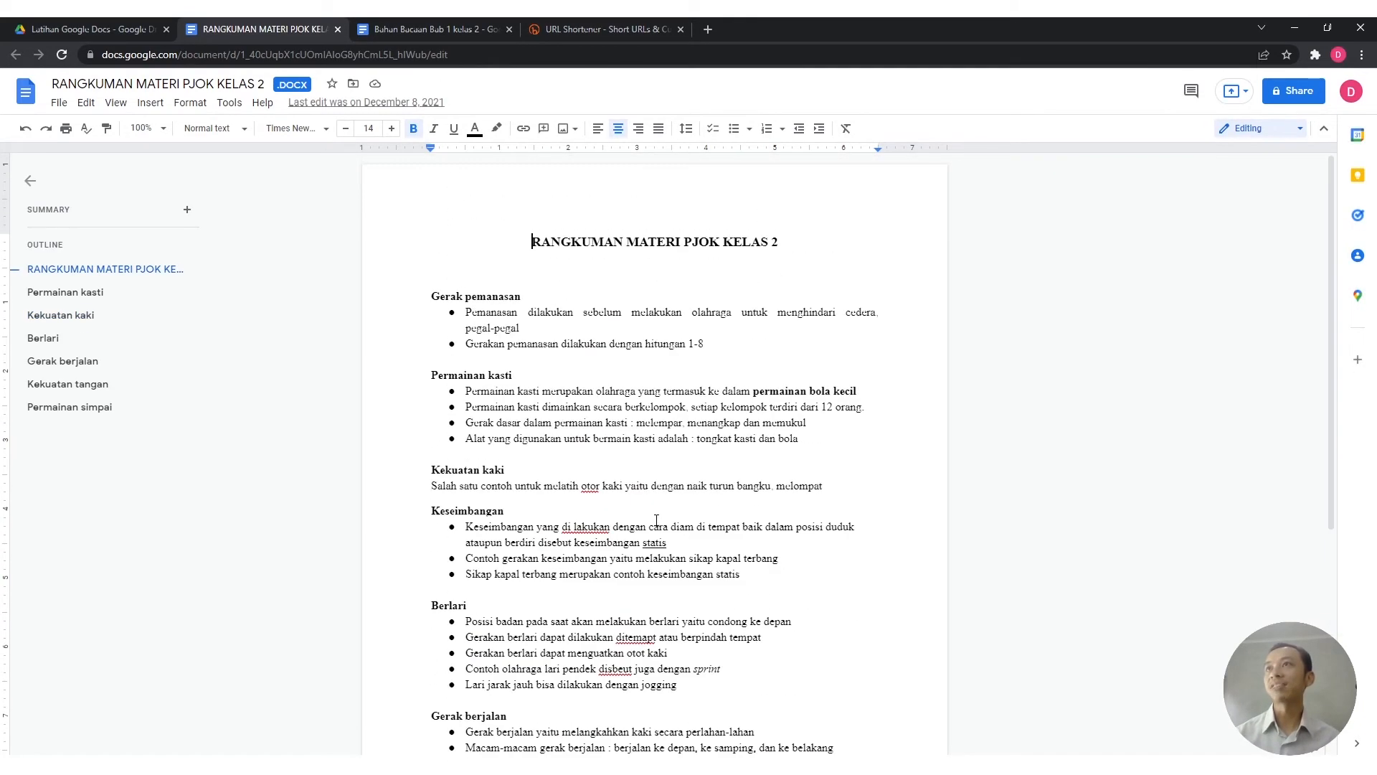
click(631, 463)
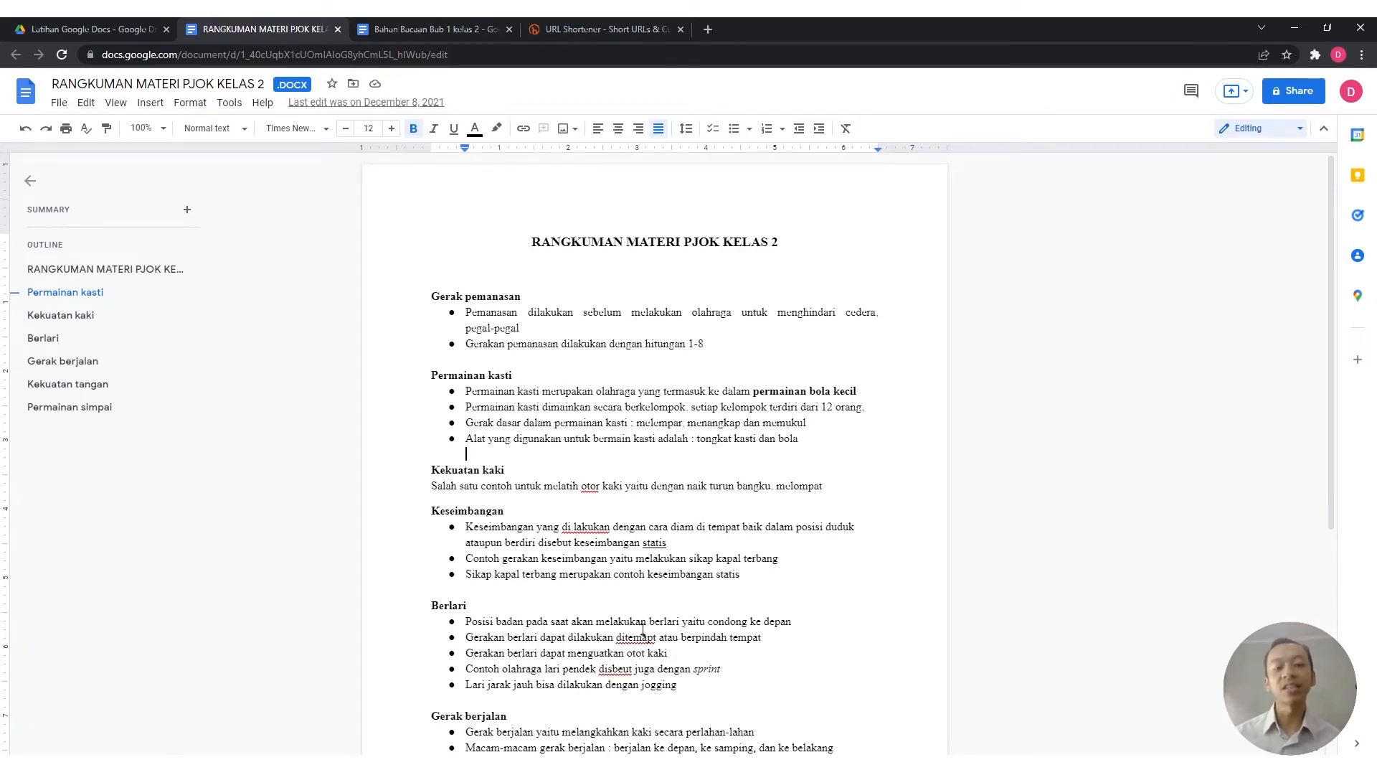
click(566, 559)
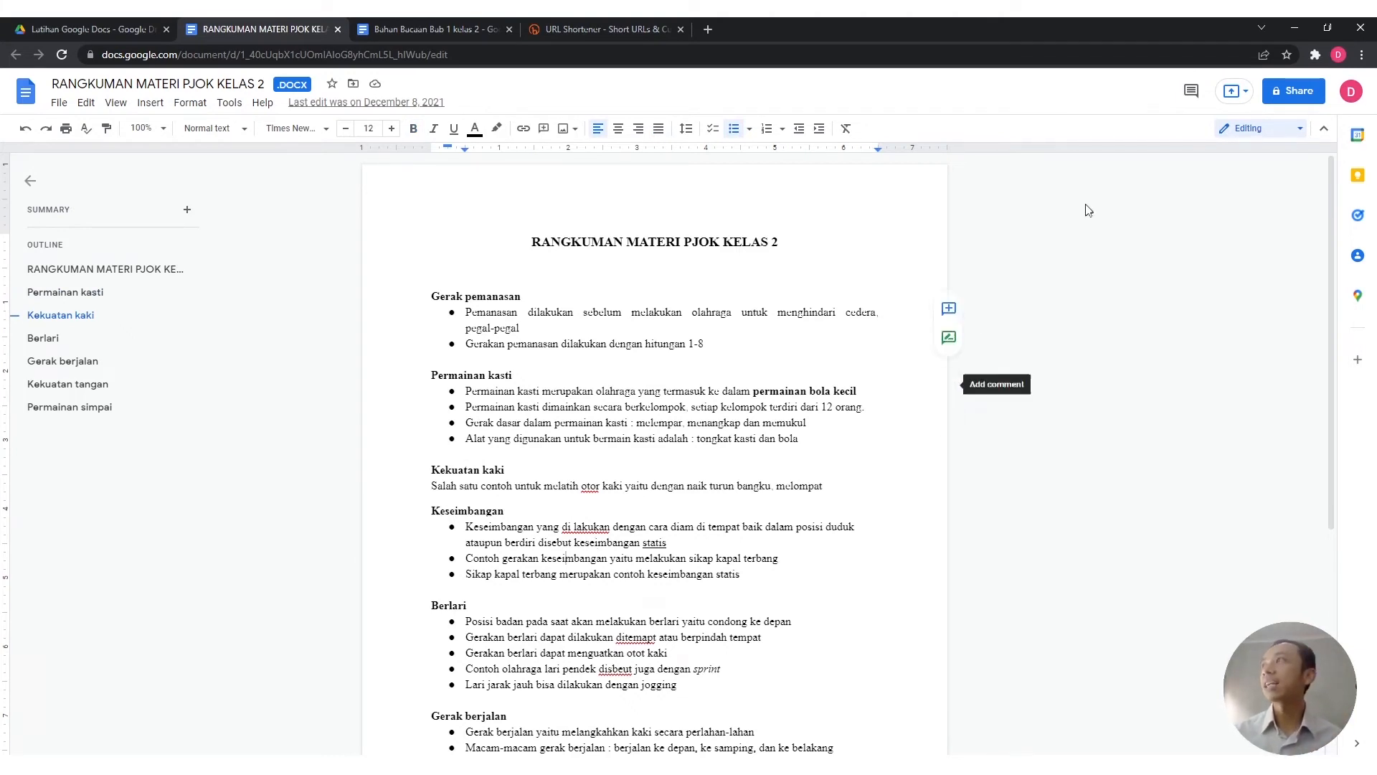
Share the document with anyone with the link as Viewer and copy its sharing link.
click(1285, 99)
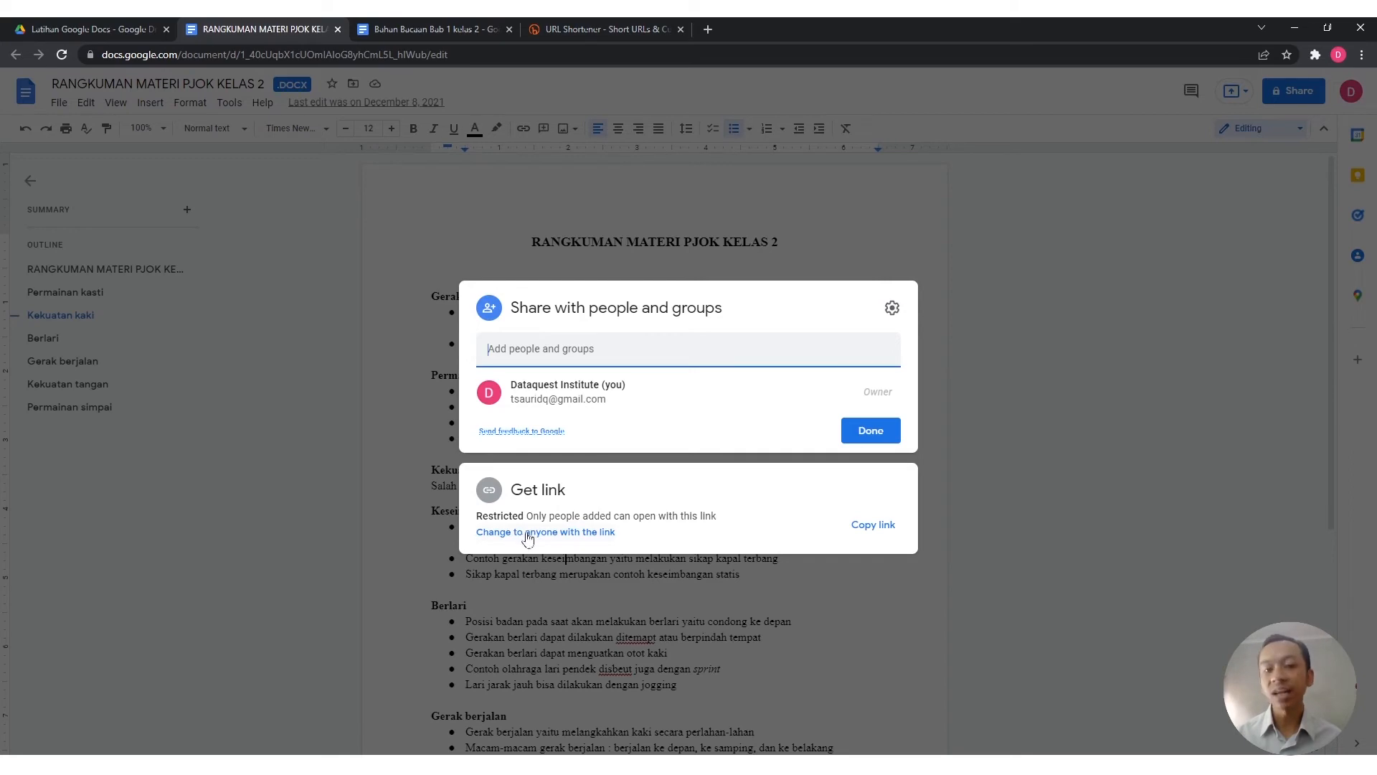
click(596, 534)
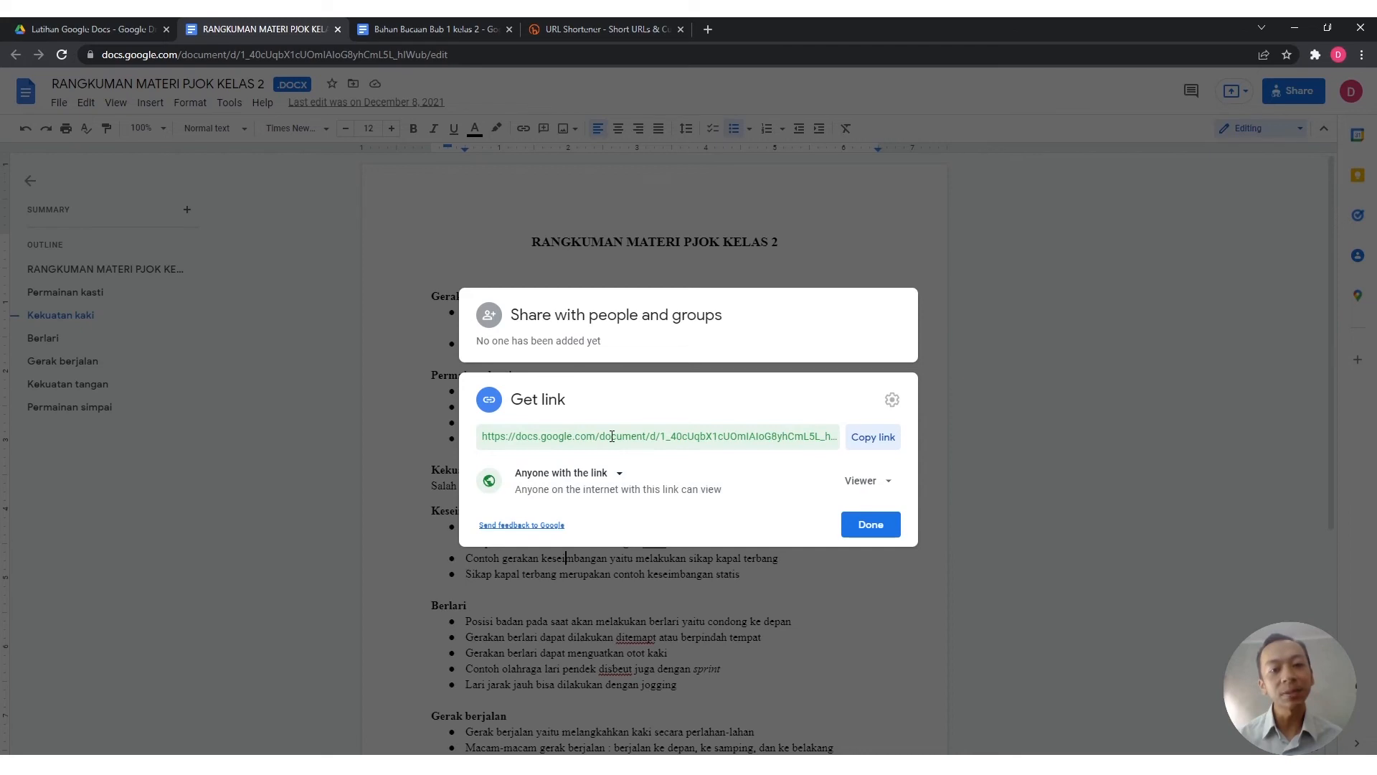
click(884, 443)
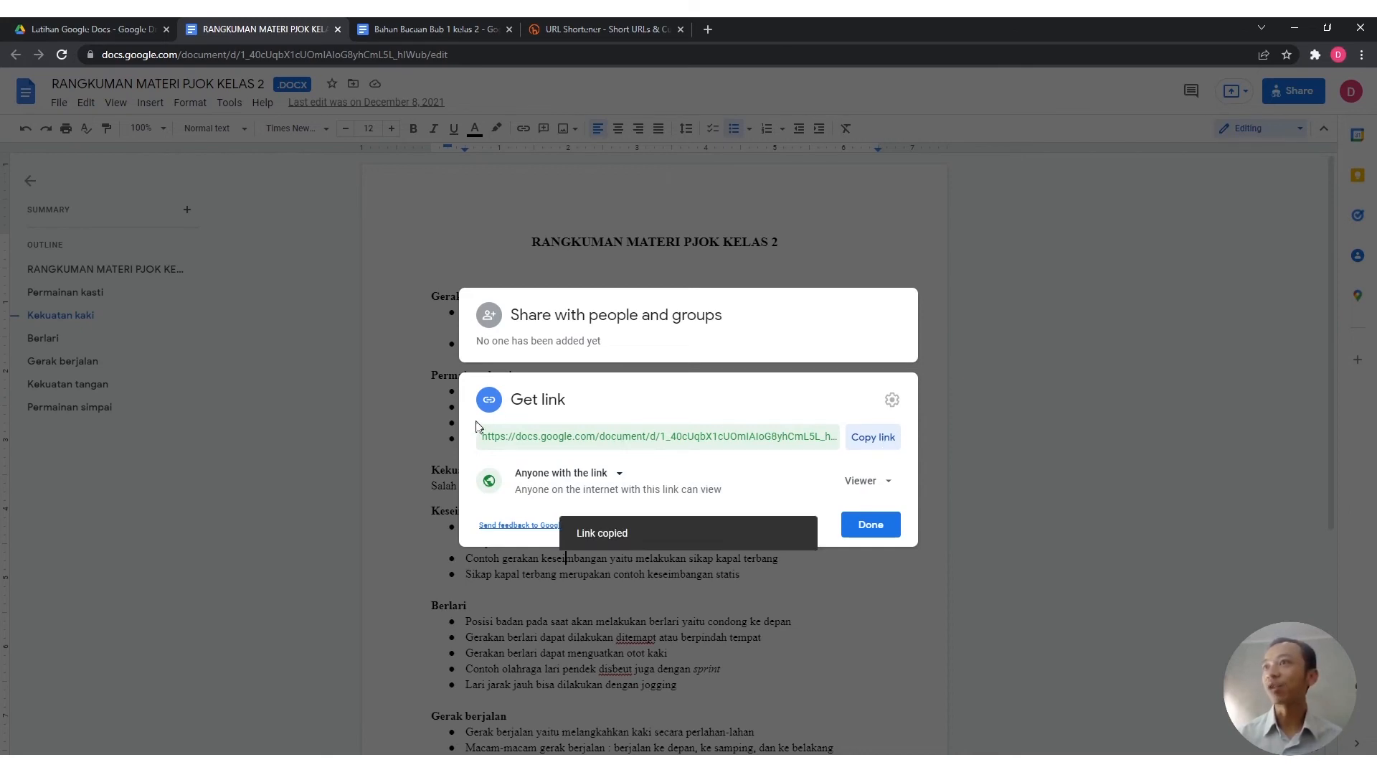
click(492, 440)
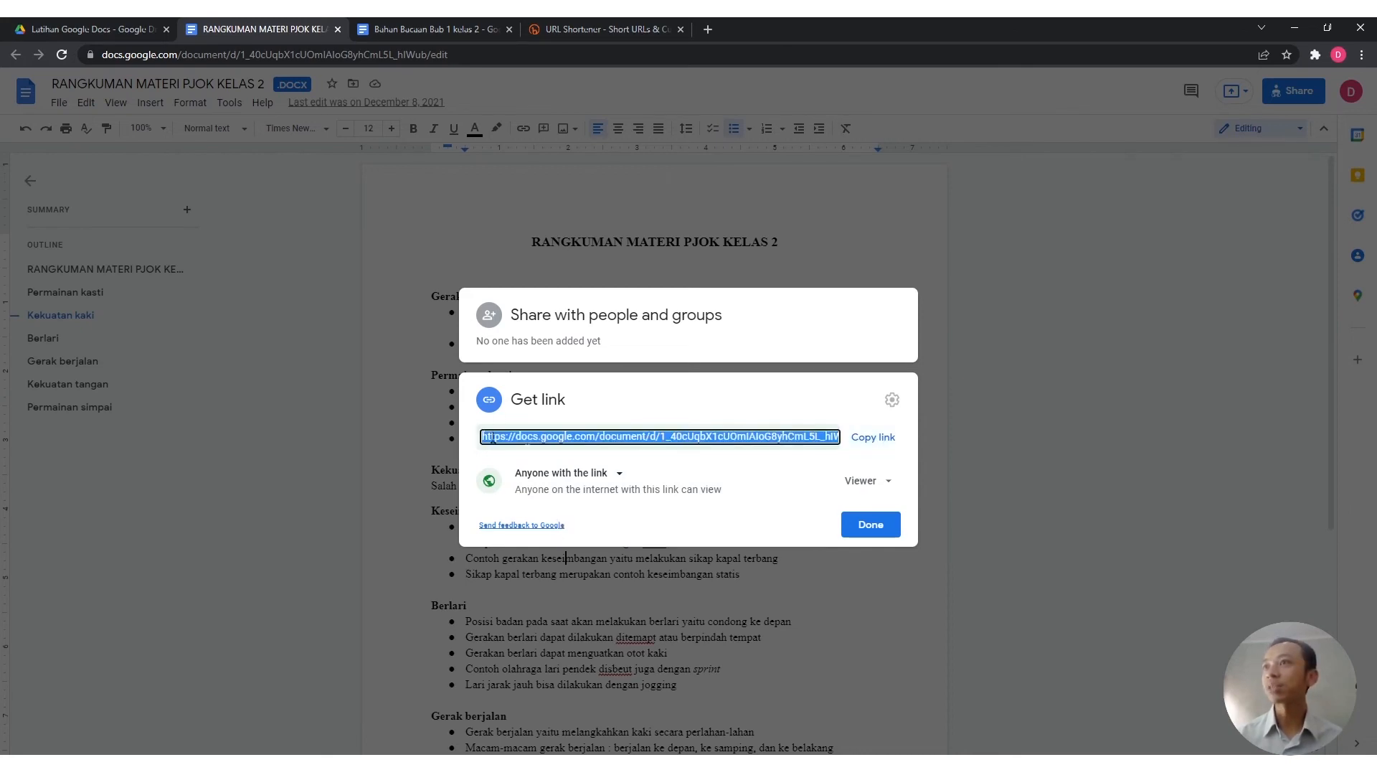
right_click(770, 441)
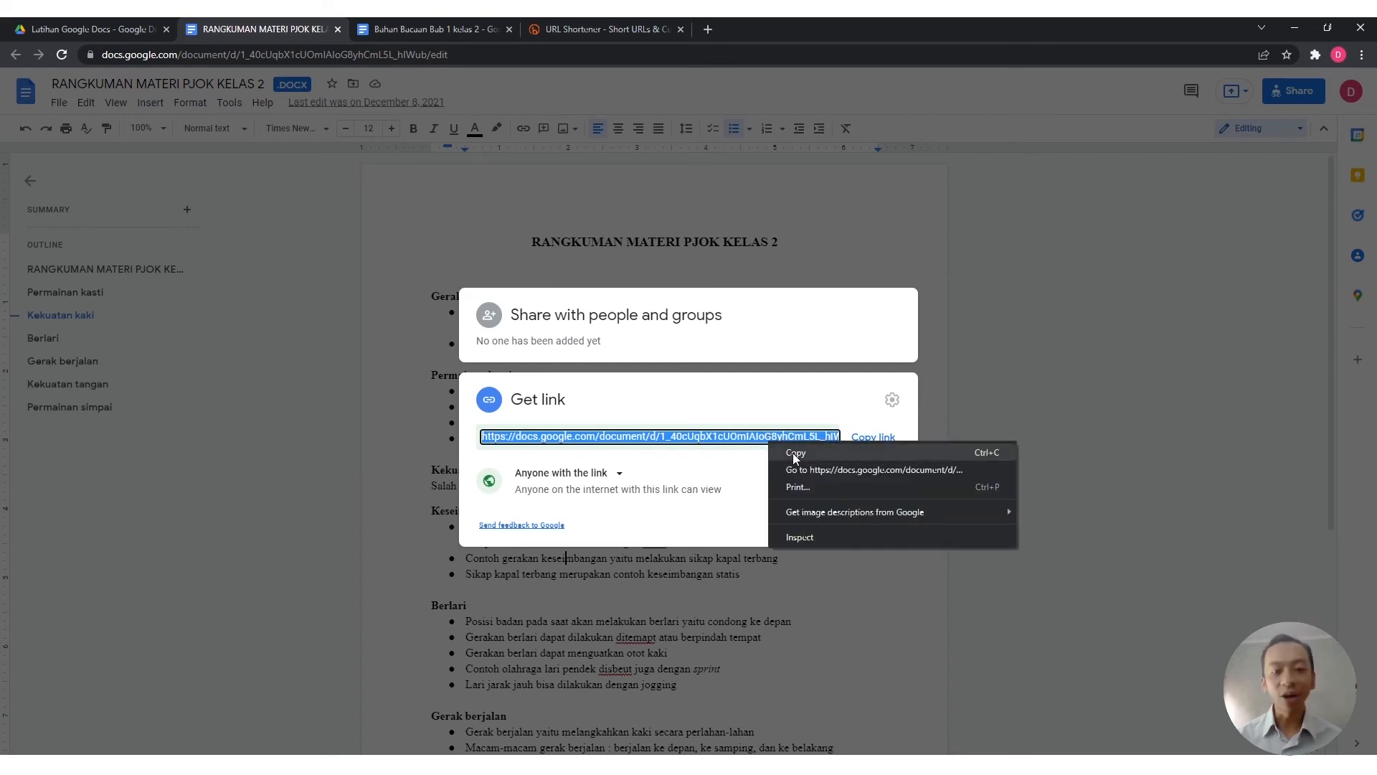
click(794, 453)
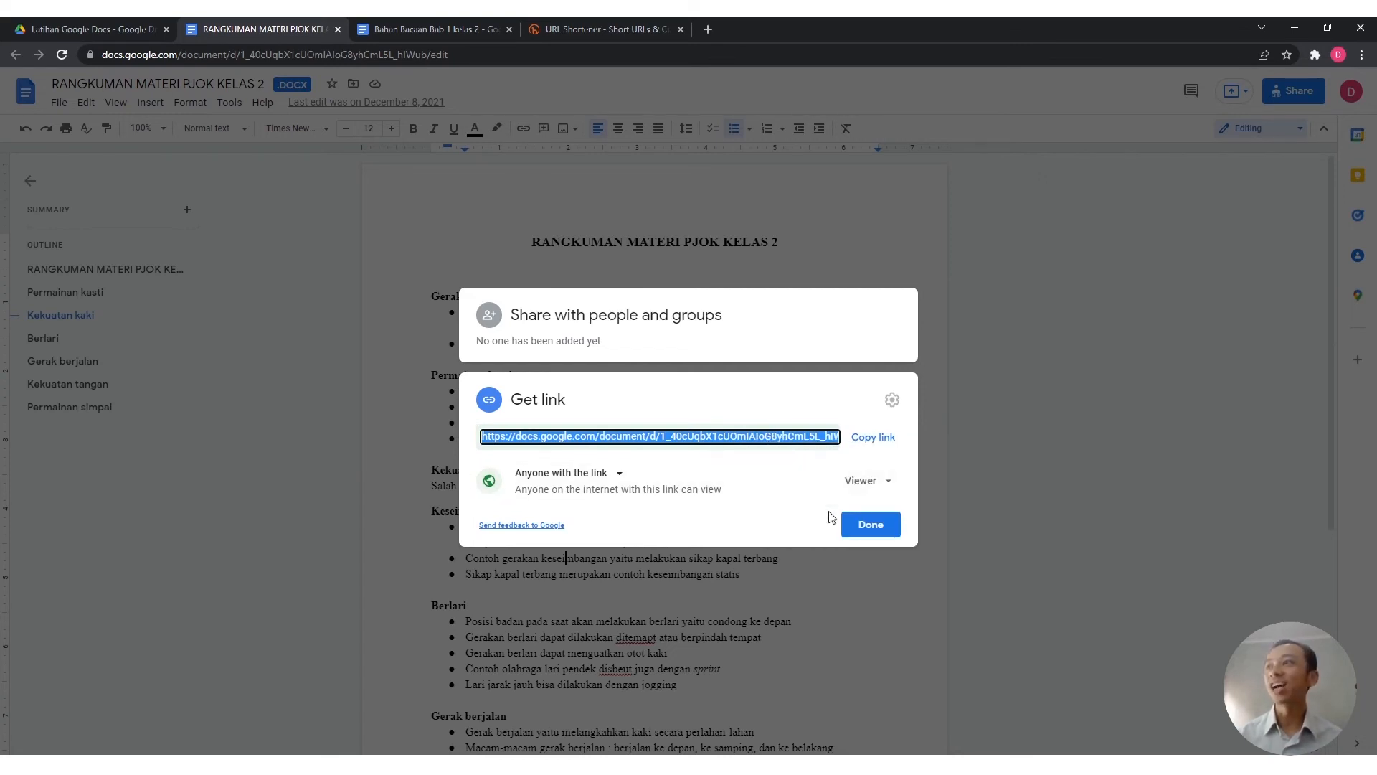
click(868, 525)
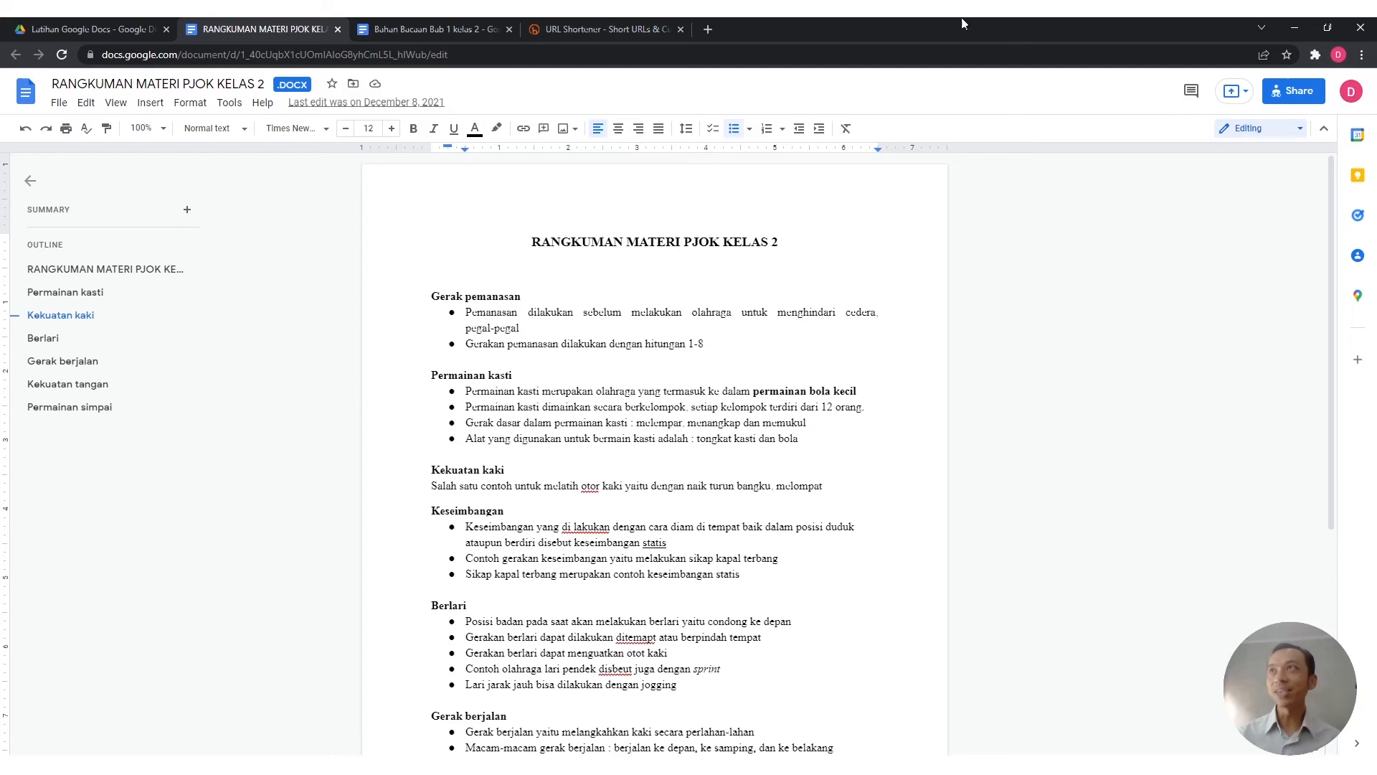
Test the copied sharing link in a new tab, close that tab, and paste the link as the address in another new tab.
click(707, 28)
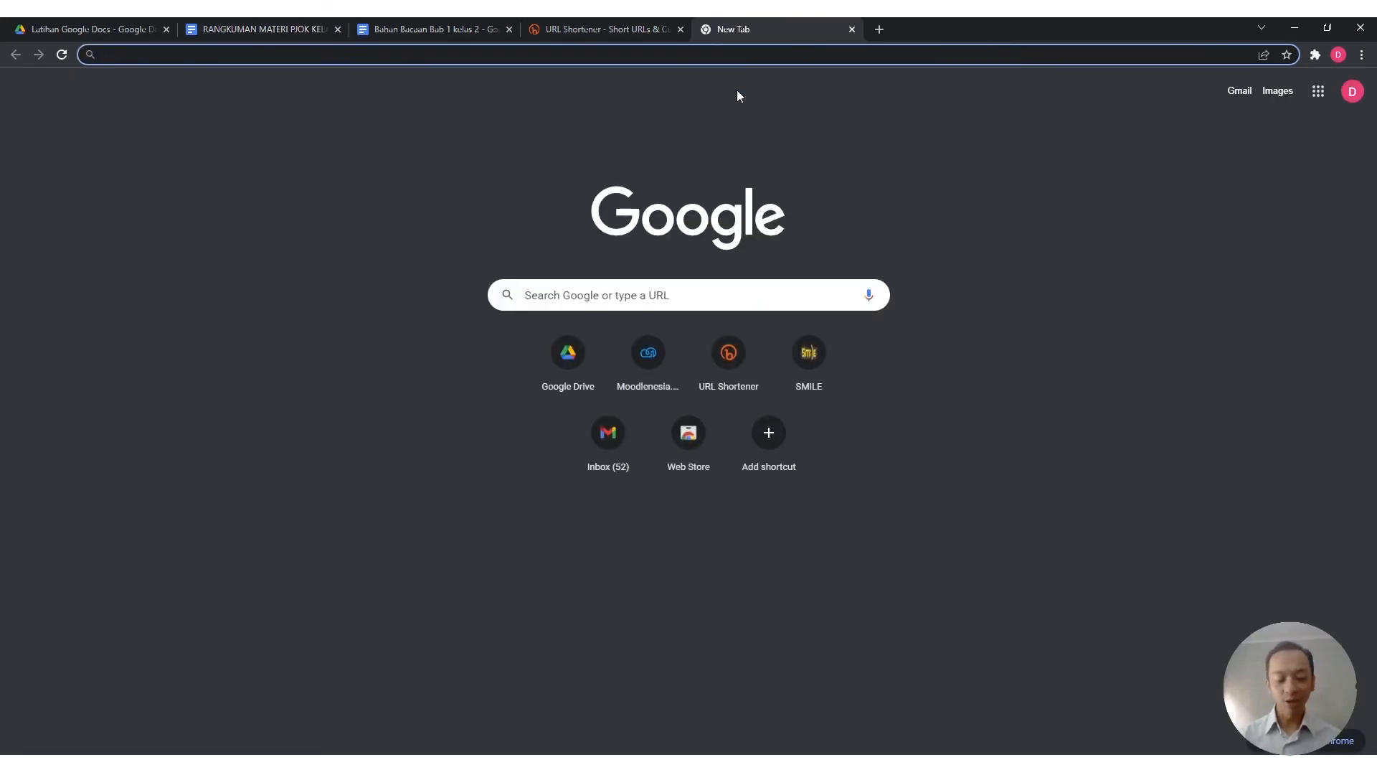
right_click(744, 56)
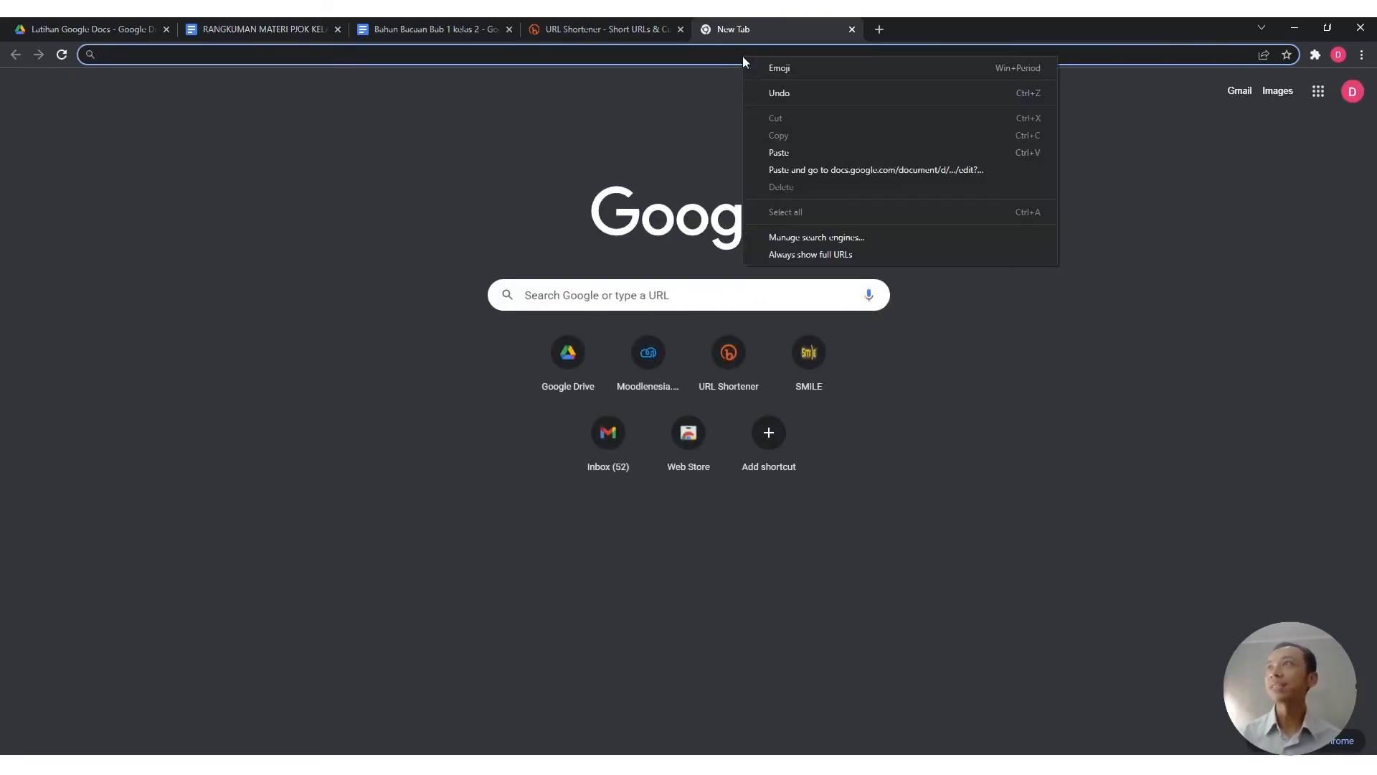
click(804, 151)
key(Return)
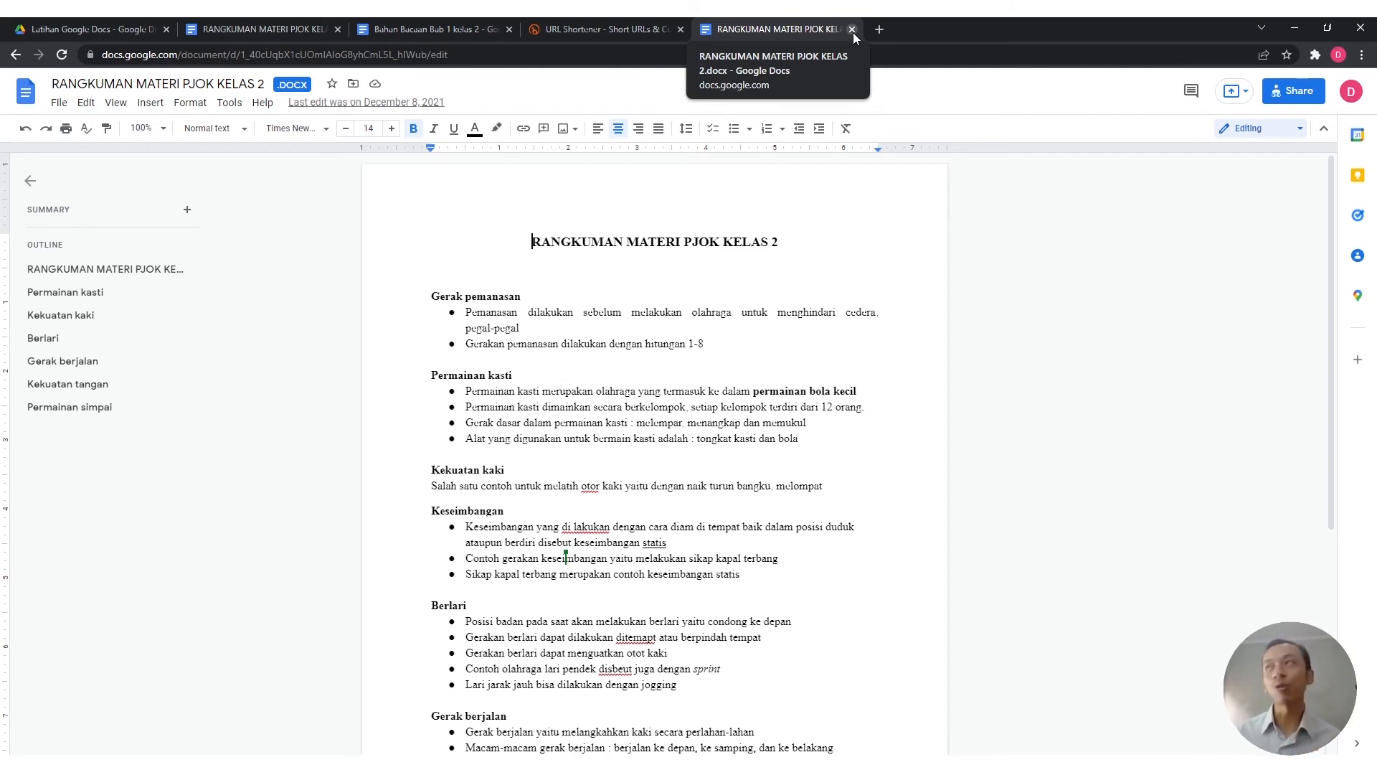
click(852, 29)
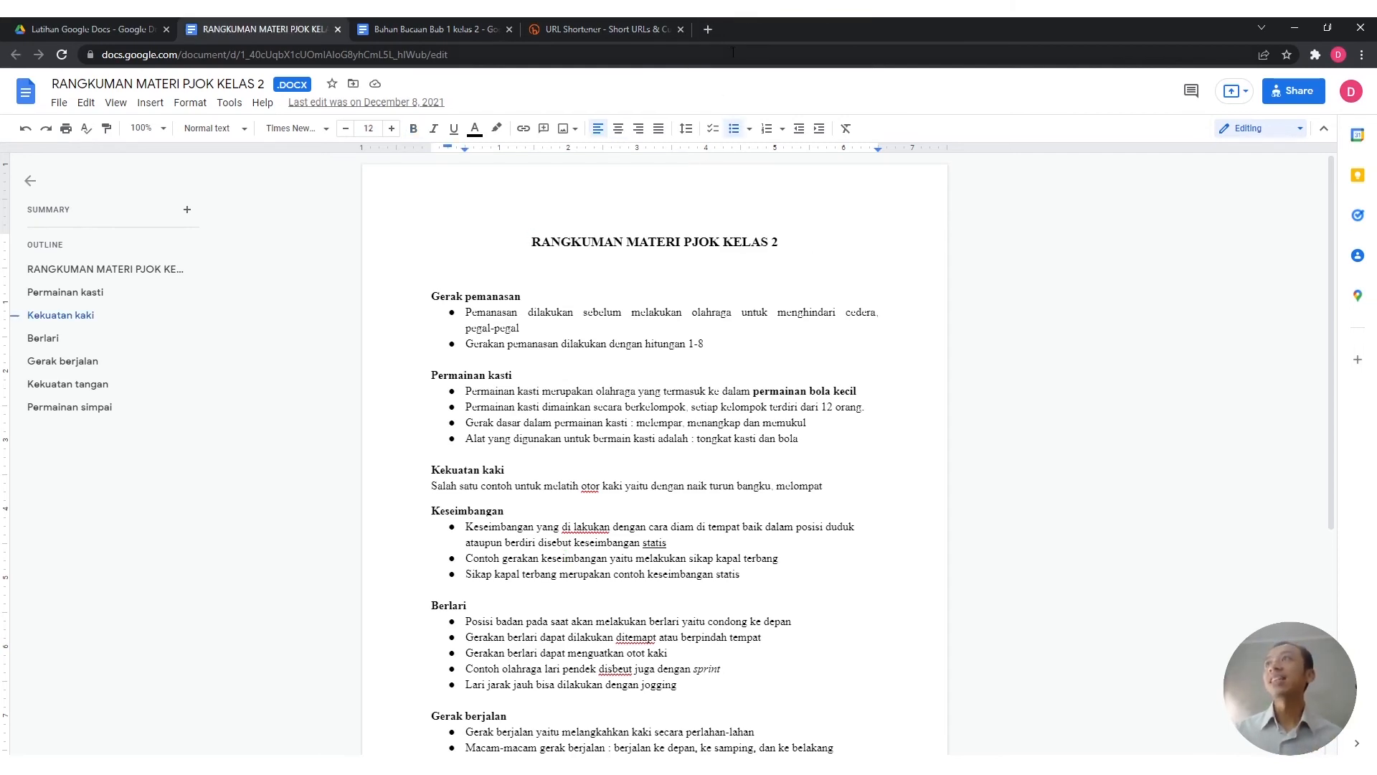
click(708, 29)
key(ctrl+v)
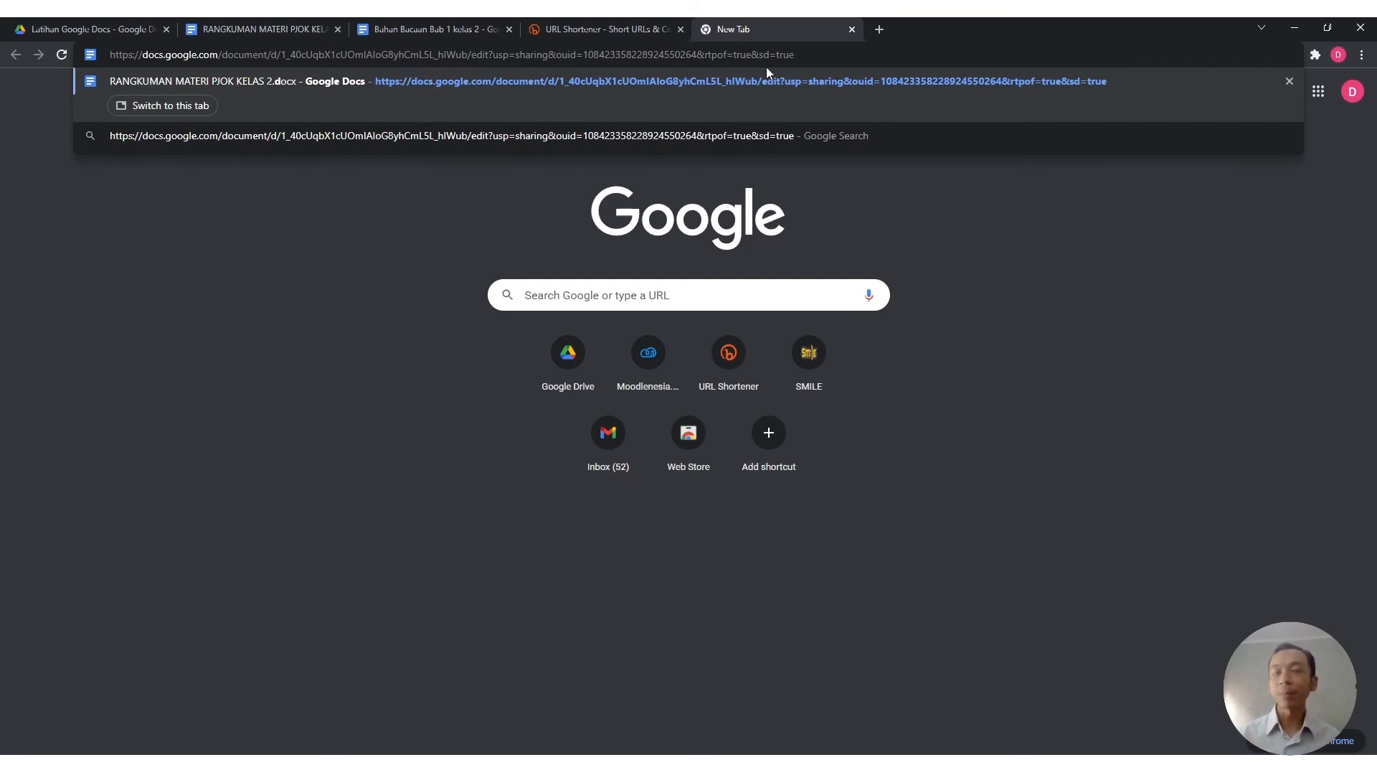
Switch to Bitly, shorten the document's sharing link, and copy the resulting short link.
click(623, 29)
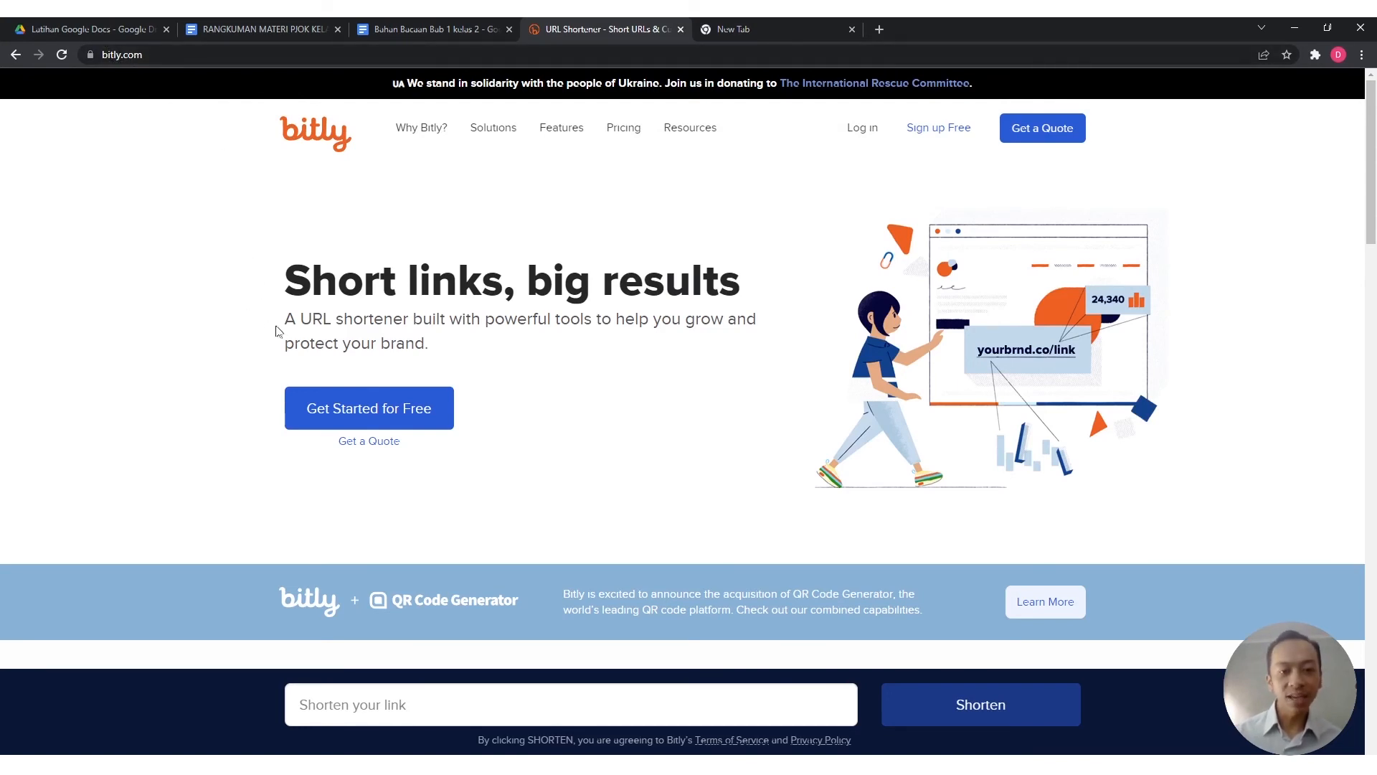
scroll(600, 384, down, 2)
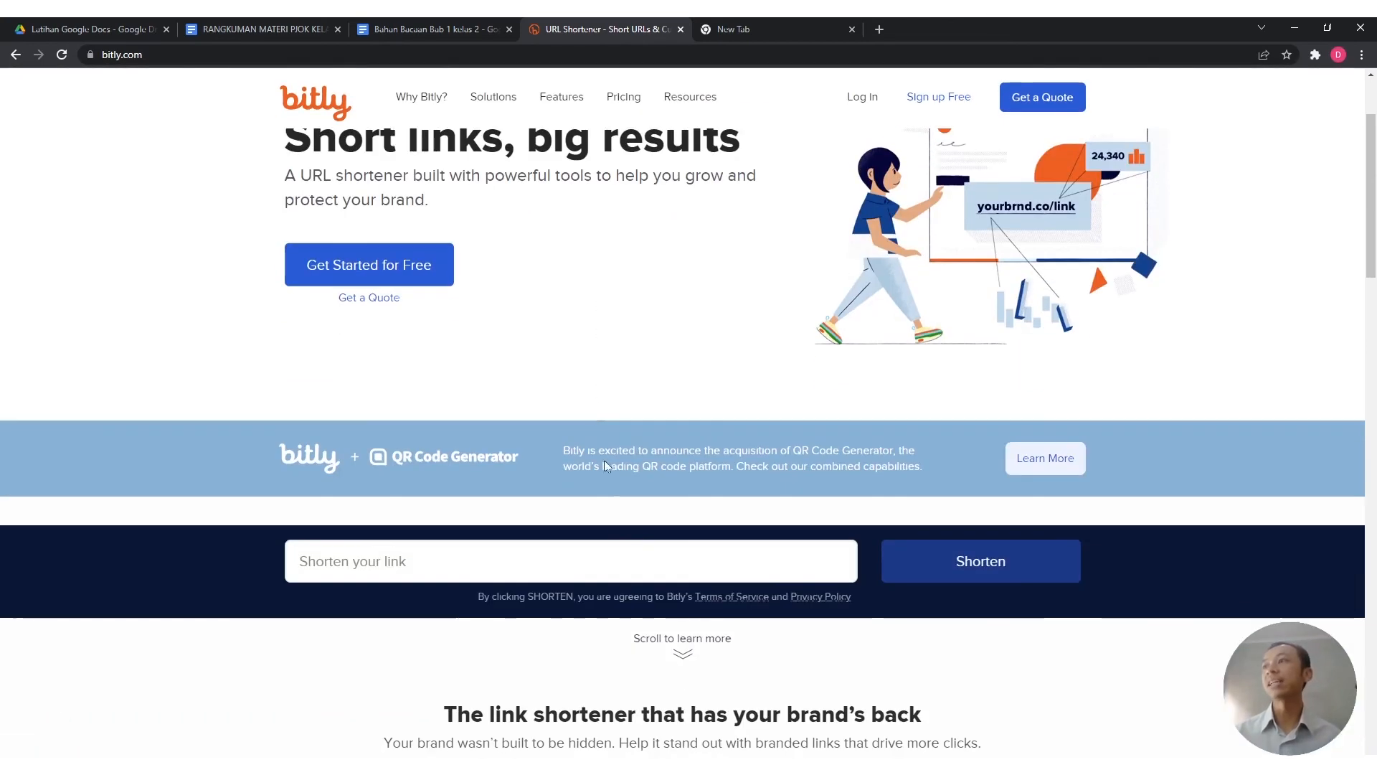
click(485, 561)
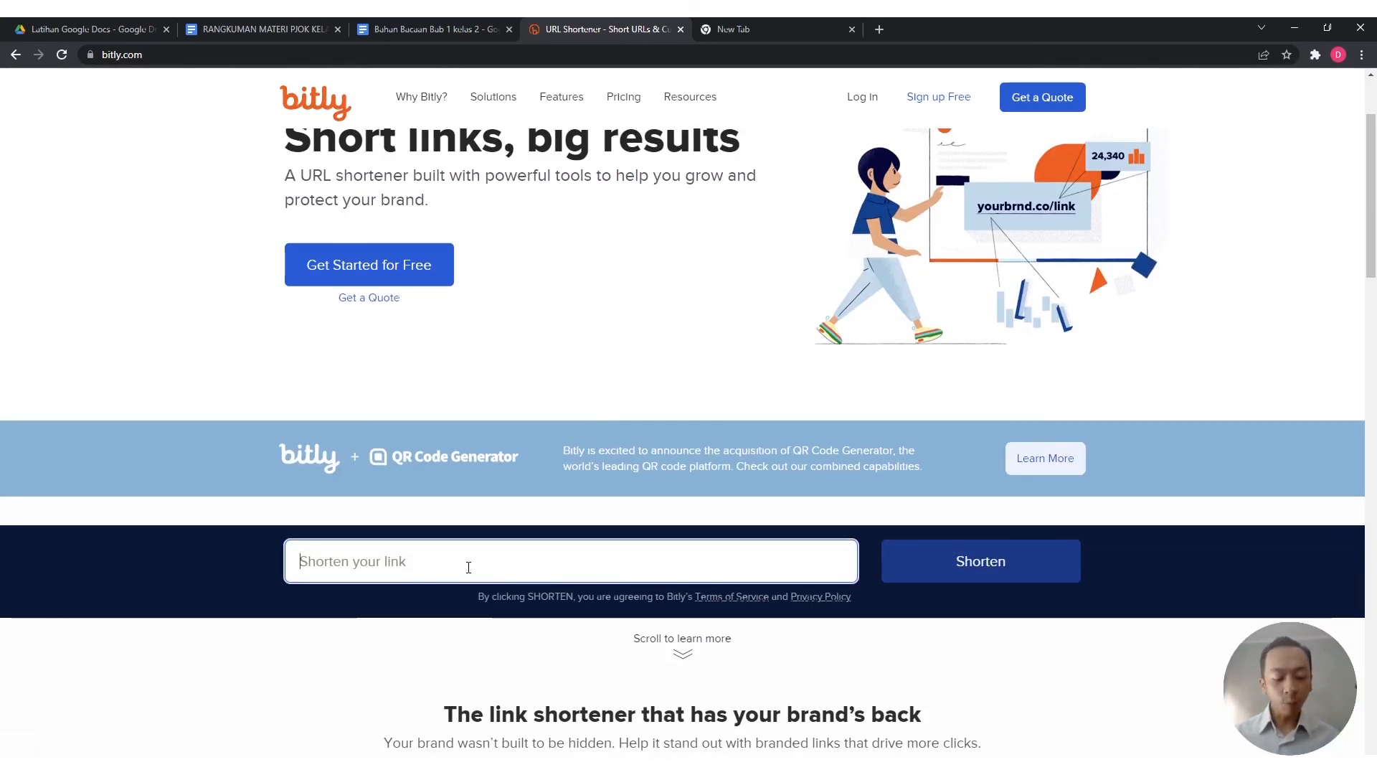
key(ctrl+v)
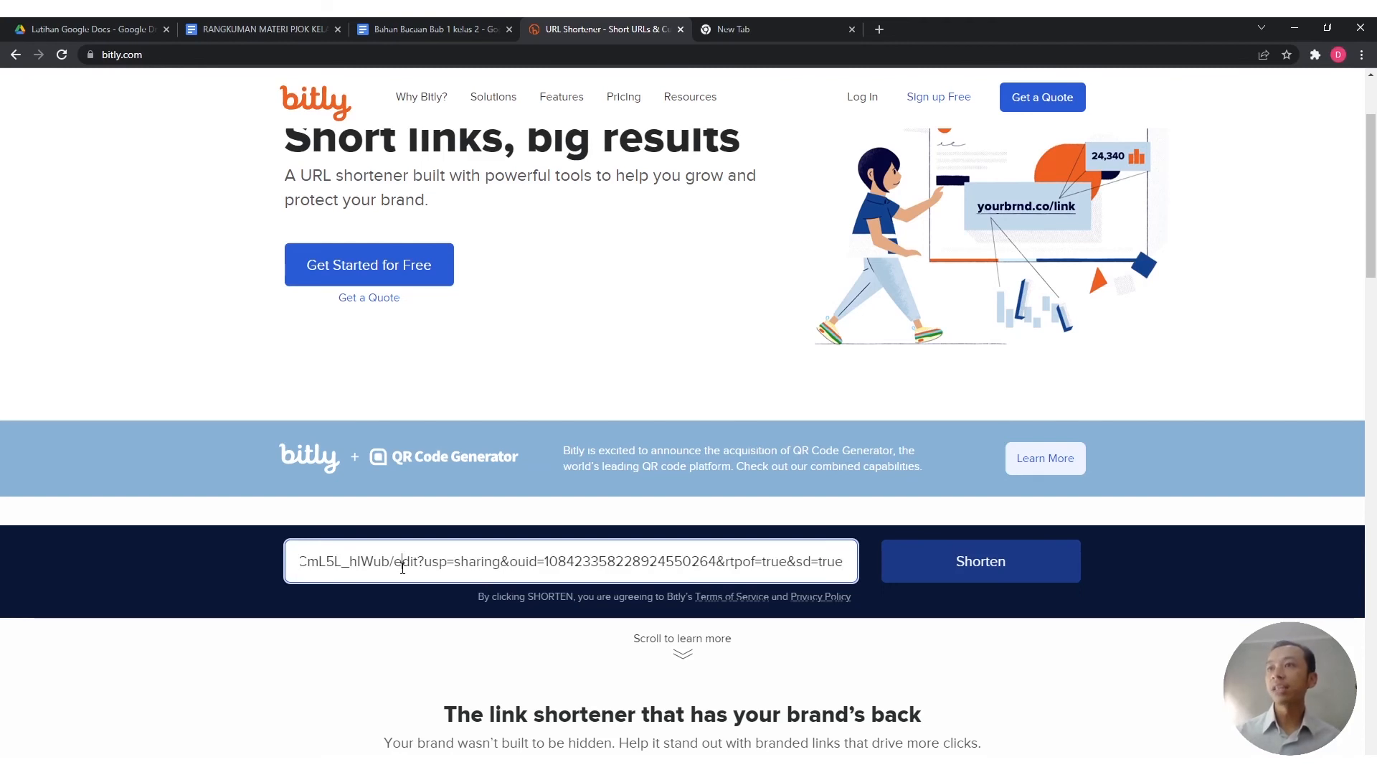
key(Home)
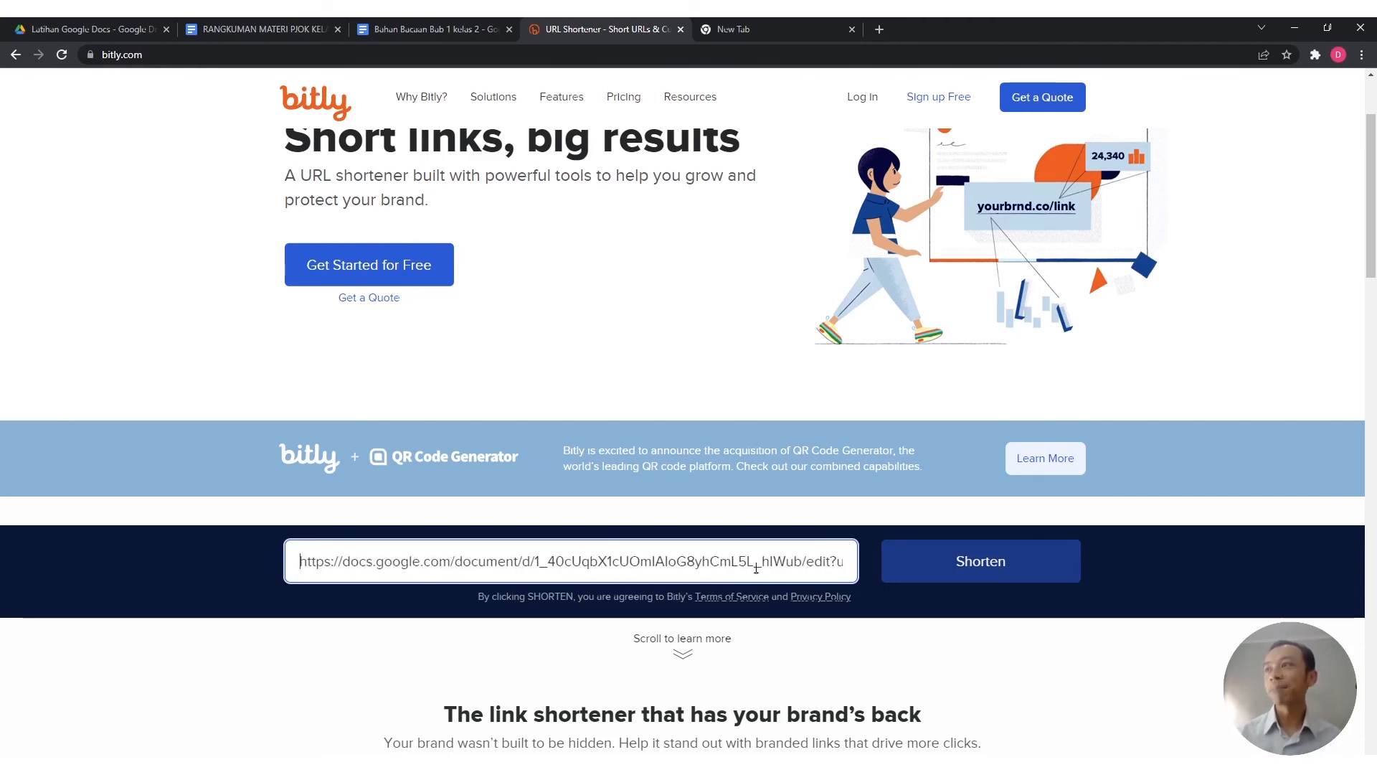
click(988, 574)
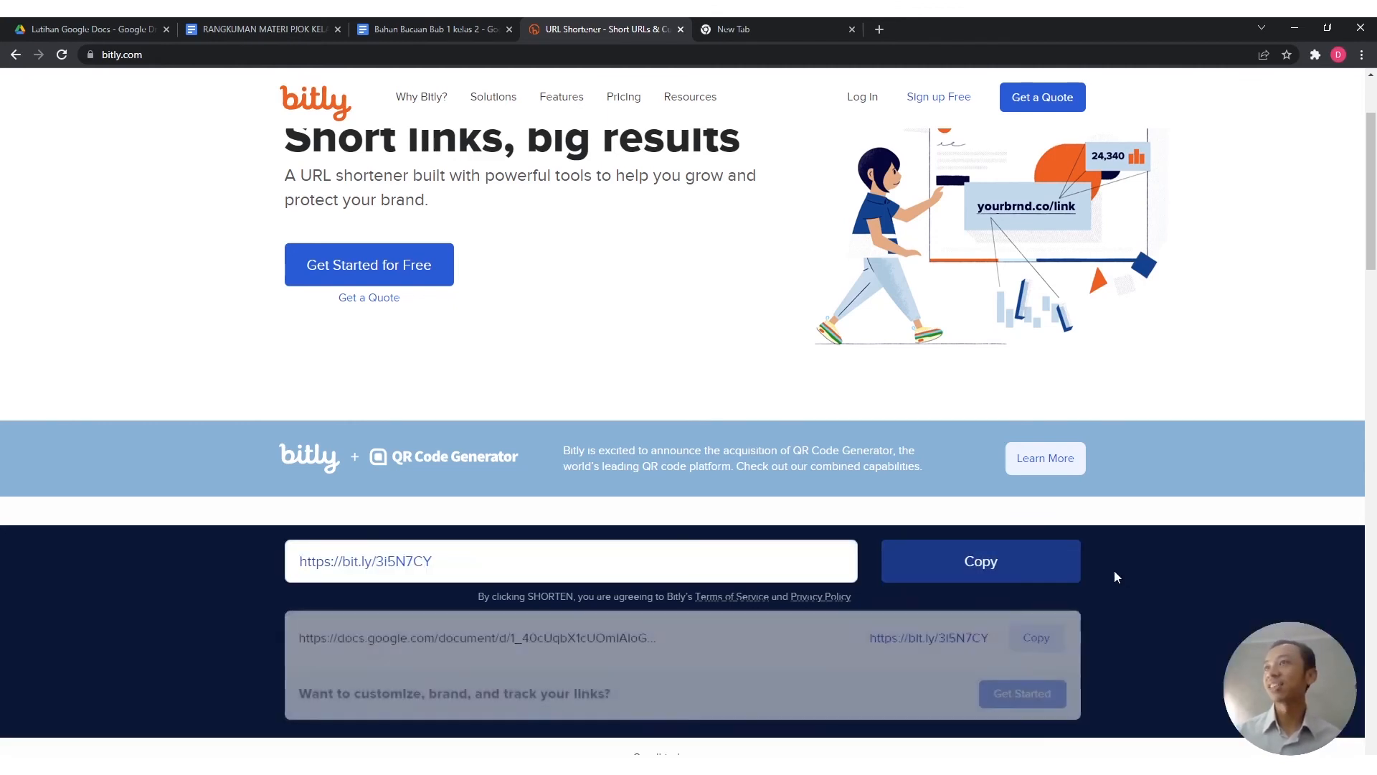
scroll(1113, 563, down, 3)
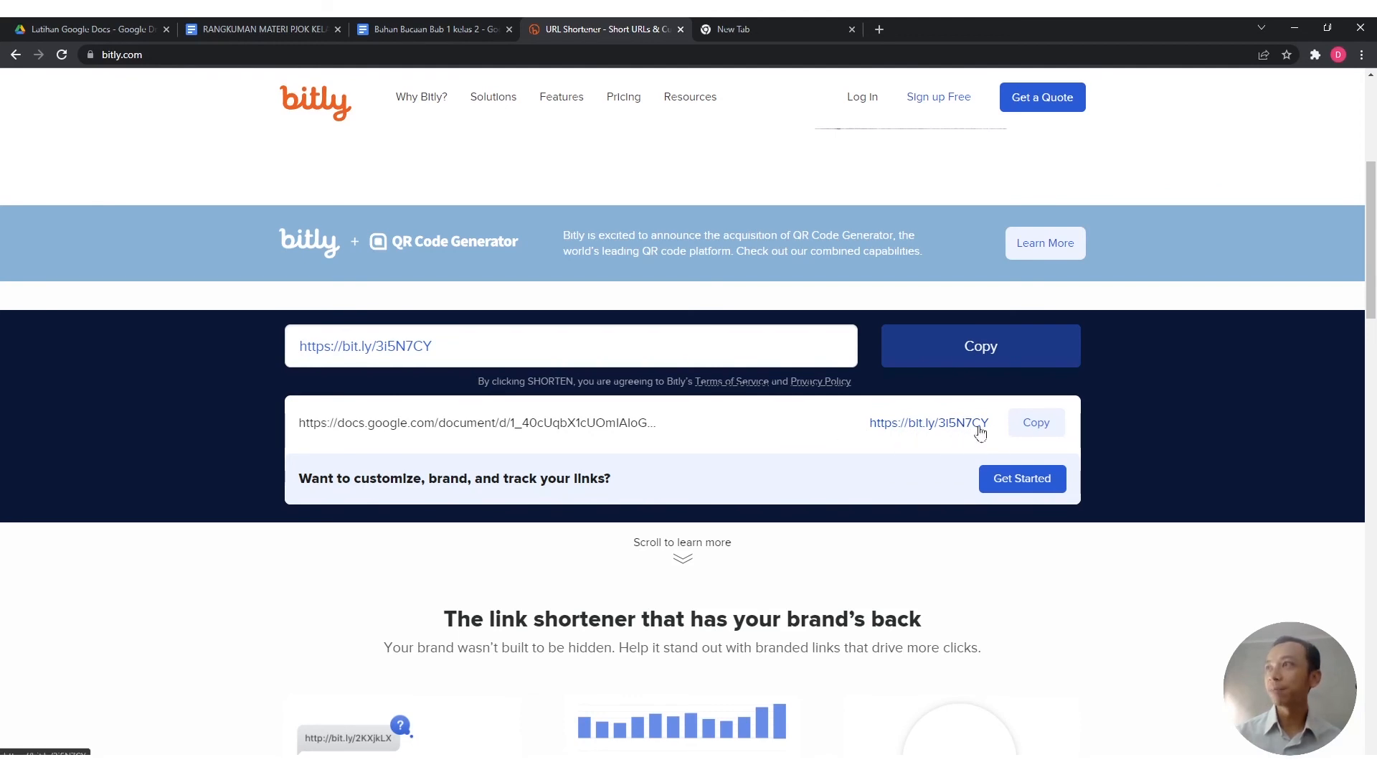
click(1042, 427)
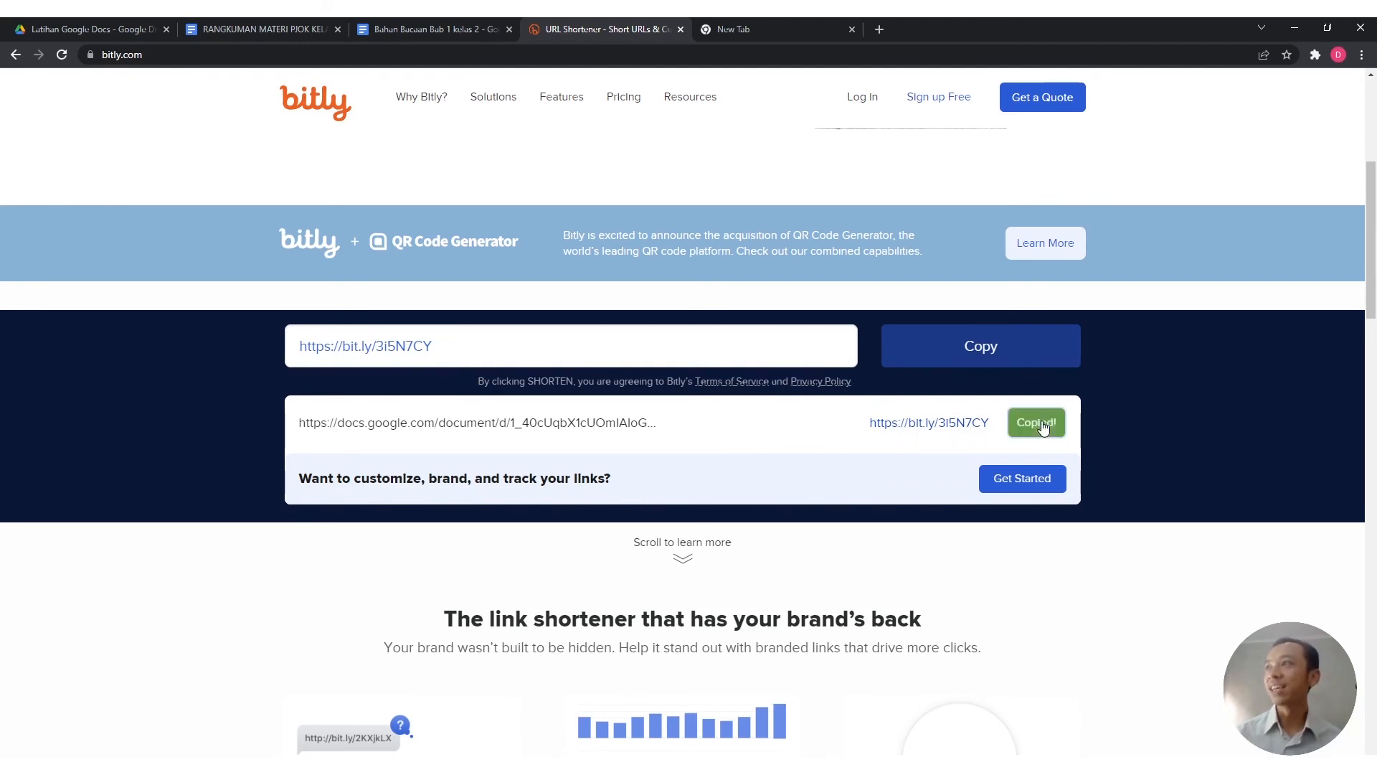
Test the short link in the blank tab, close that tab, and view the shortened link on Bitly again.
click(790, 26)
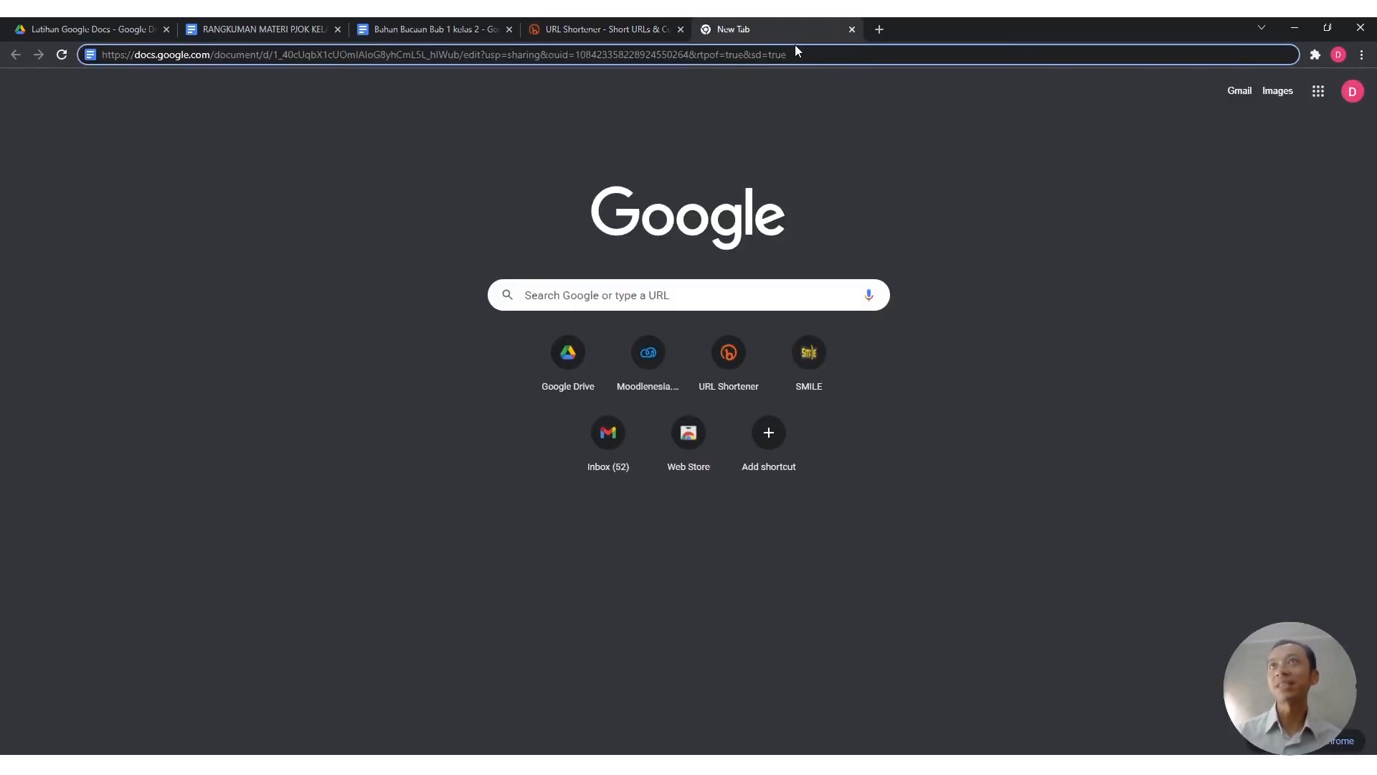
key(ctrl+a)
key(ctrl+v)
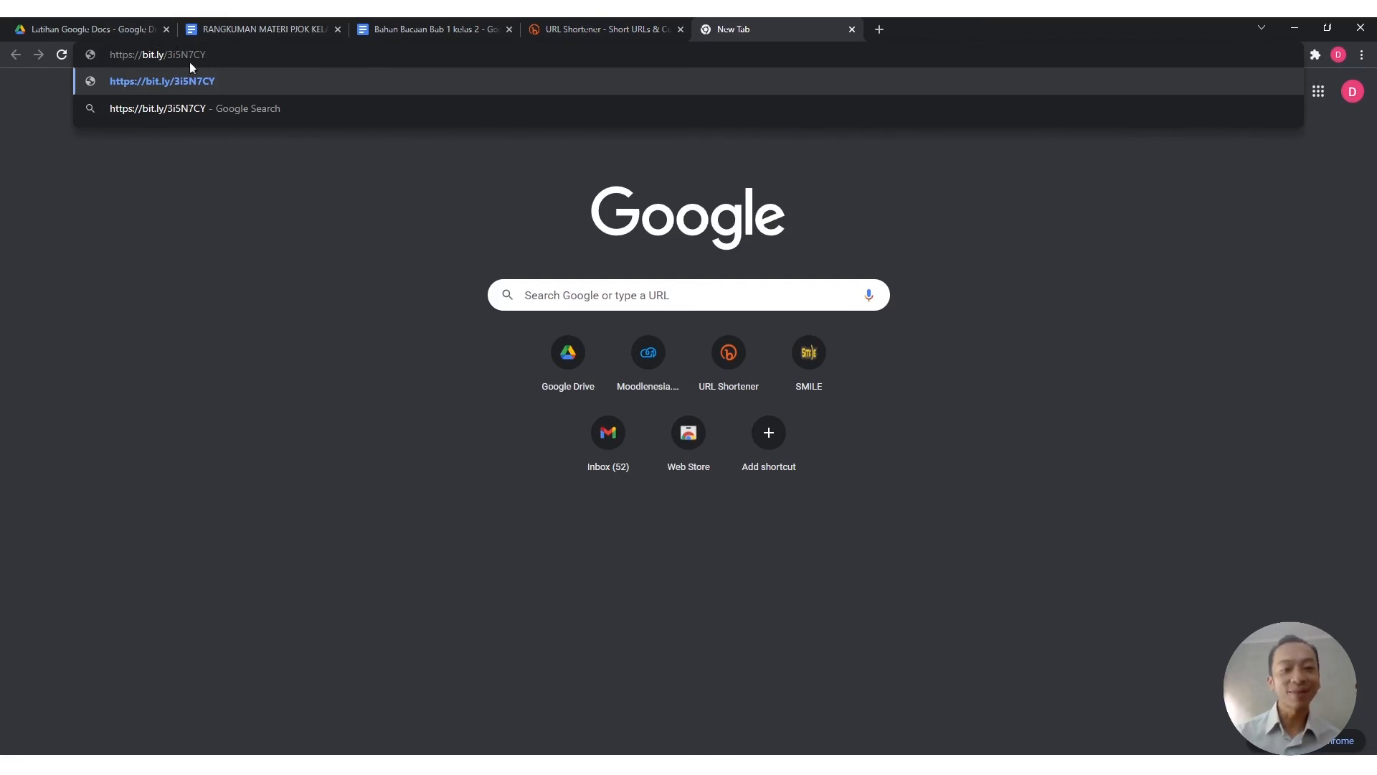
key(Return)
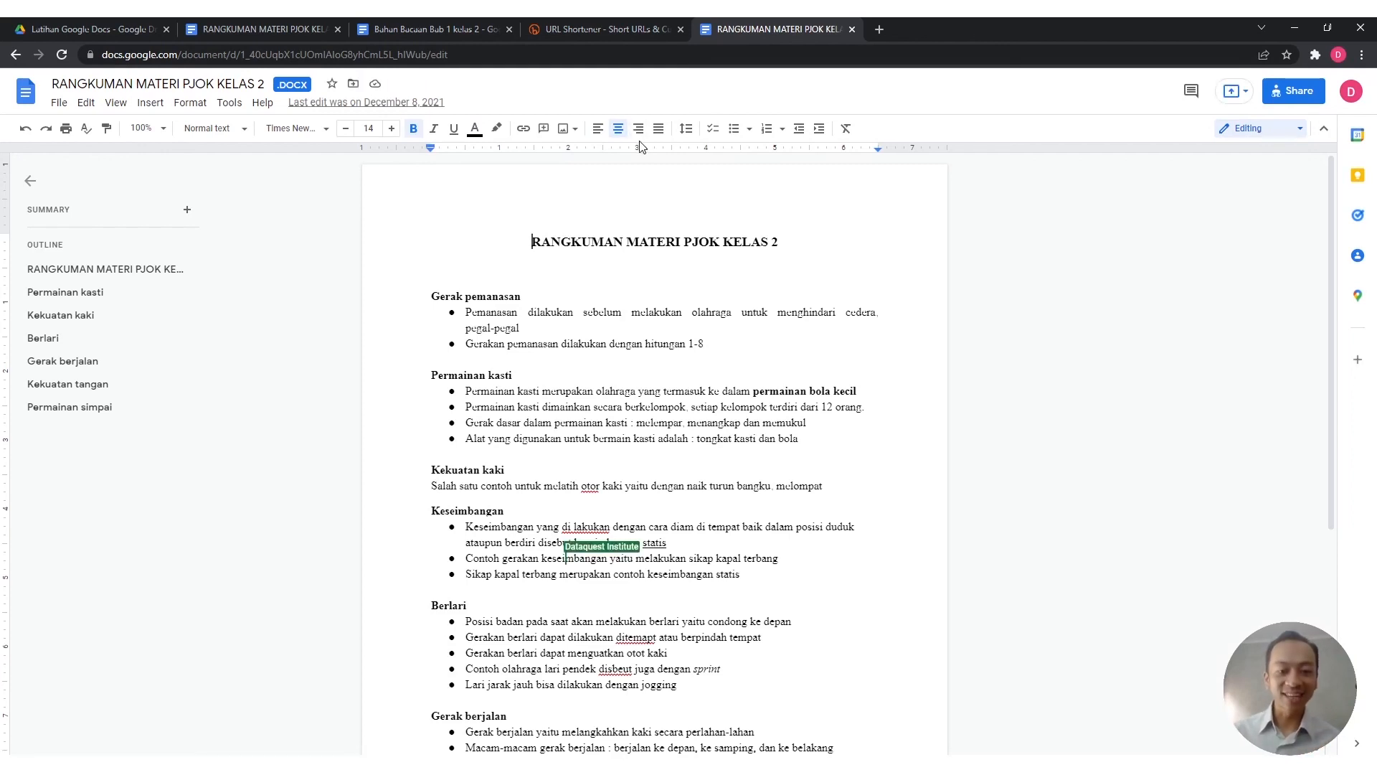
click(852, 29)
scroll(355, 187, up, 5)
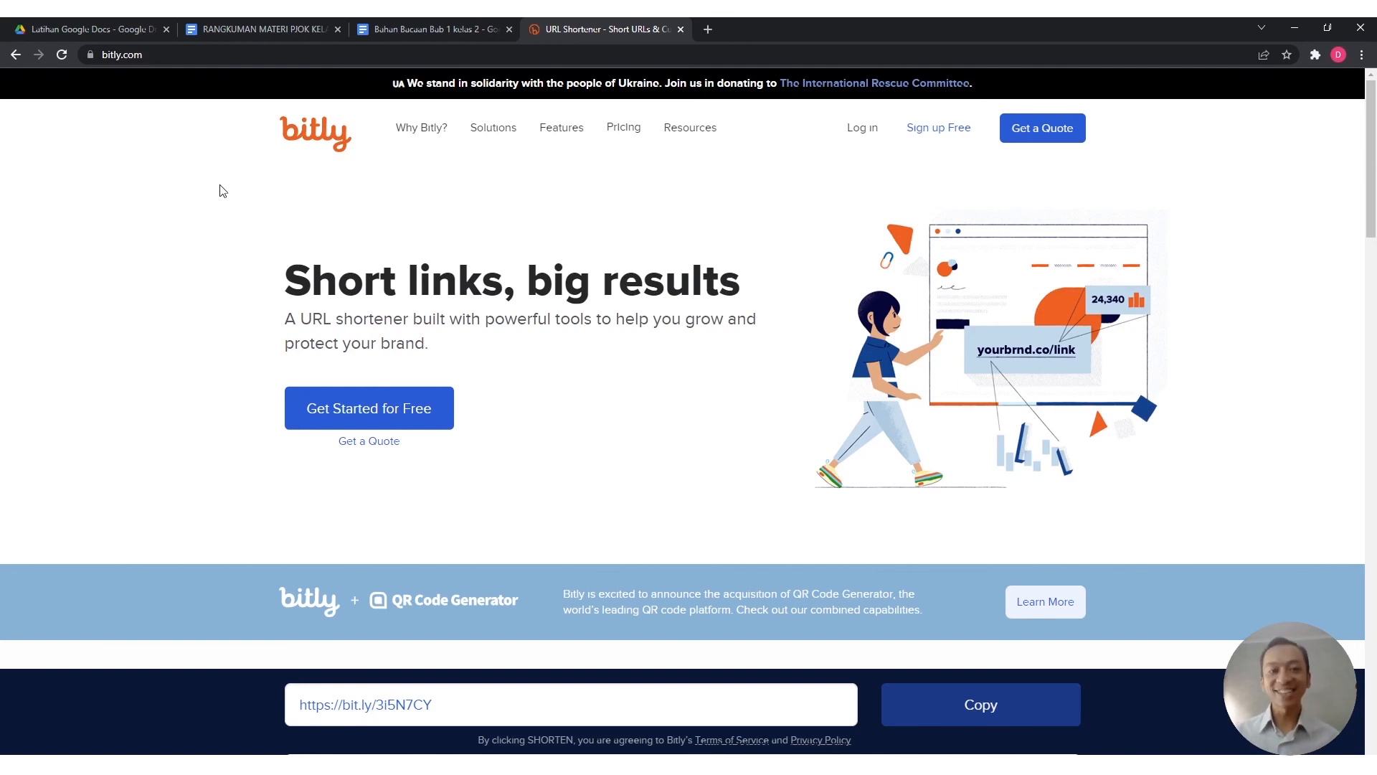
scroll(265, 215, down, 2)
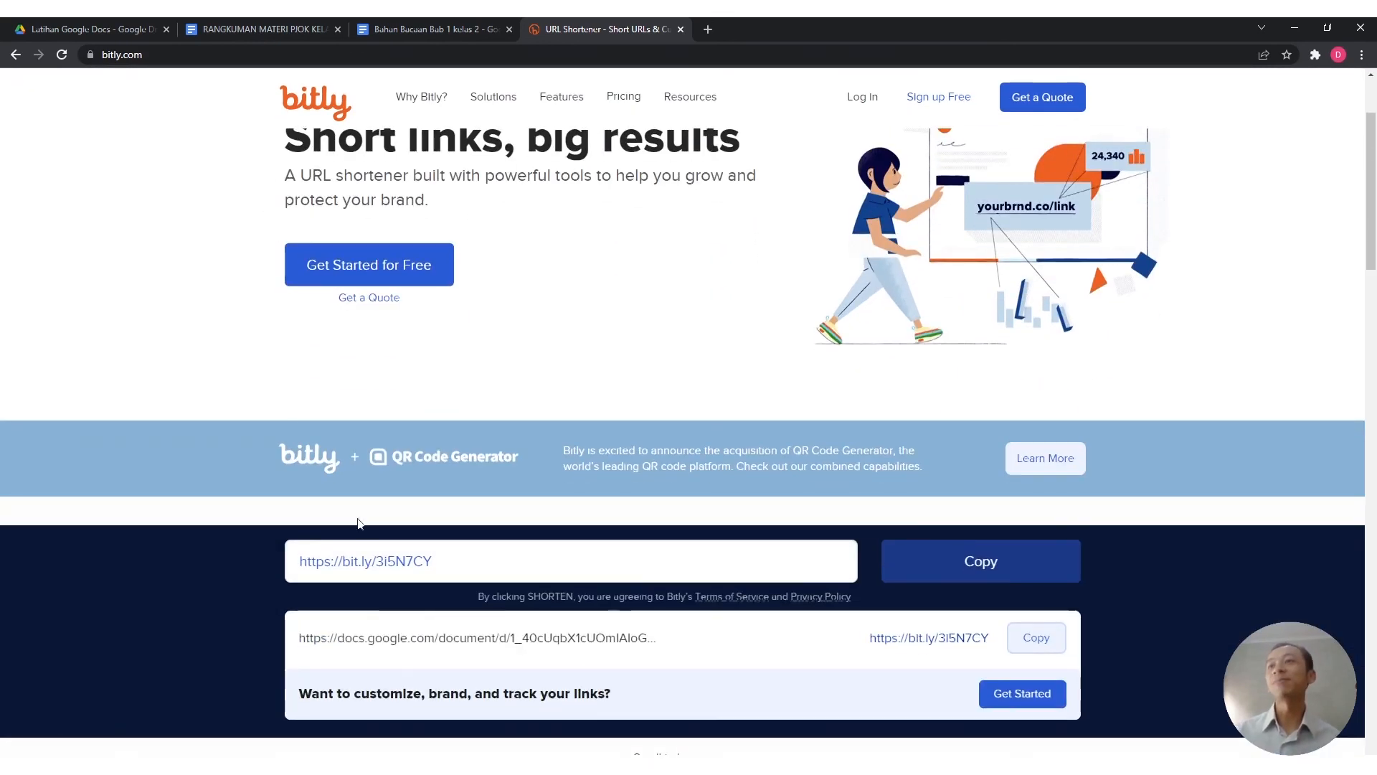